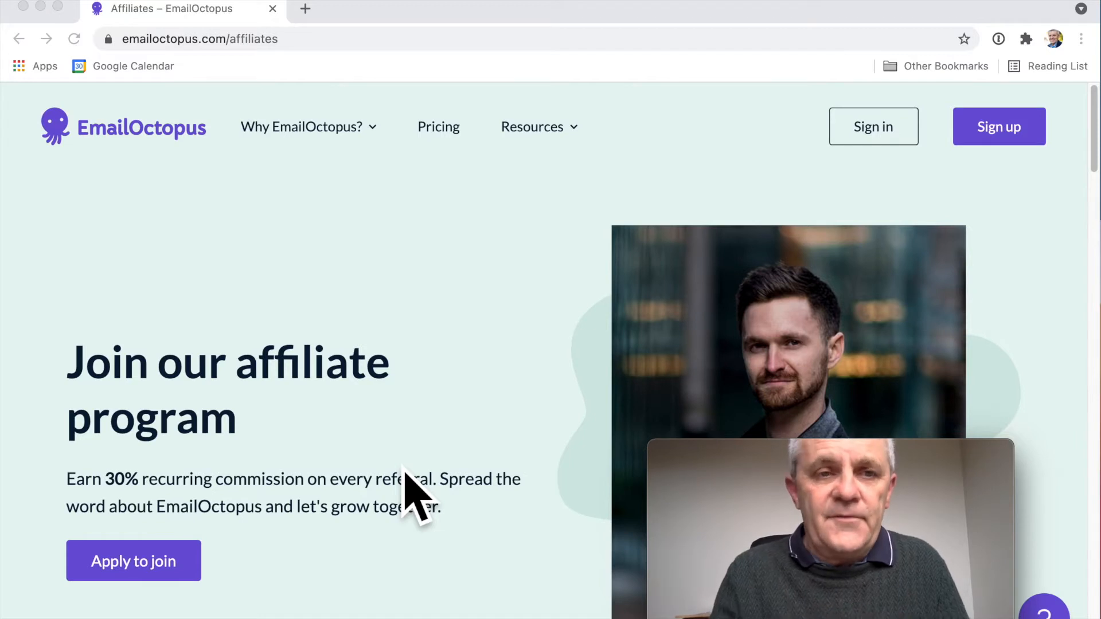
# Open the pricing page and examine the Starter and Pro plans, including the Pro plan's subscriber and email allowances.
pyautogui.click(467, 148)
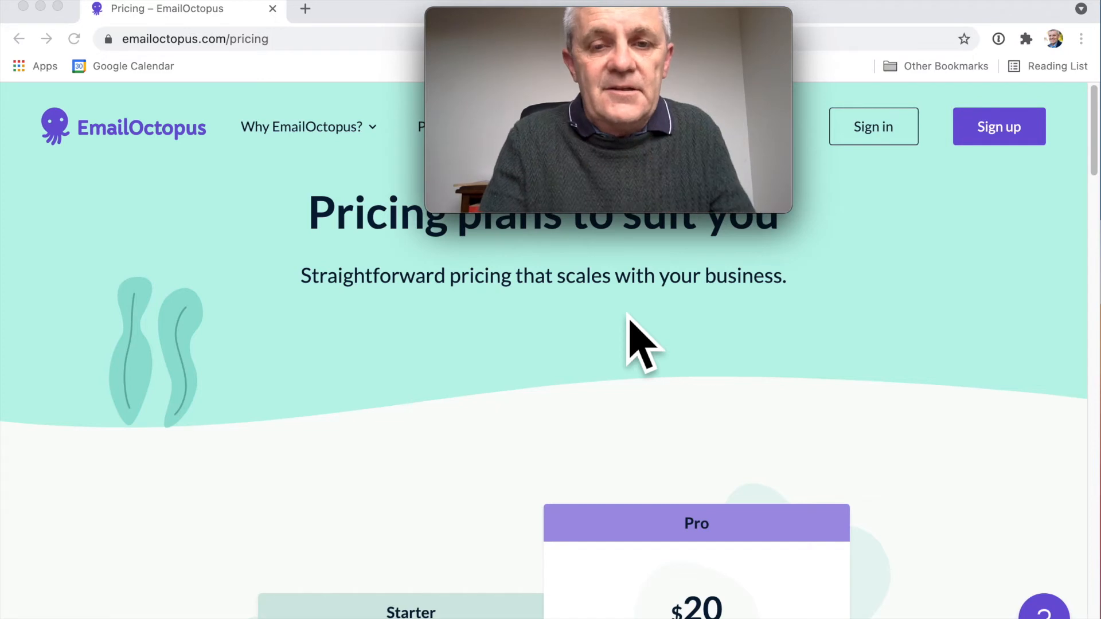
pyautogui.scroll(-3, 516, 372)
pyautogui.scroll(-3, 517, 372)
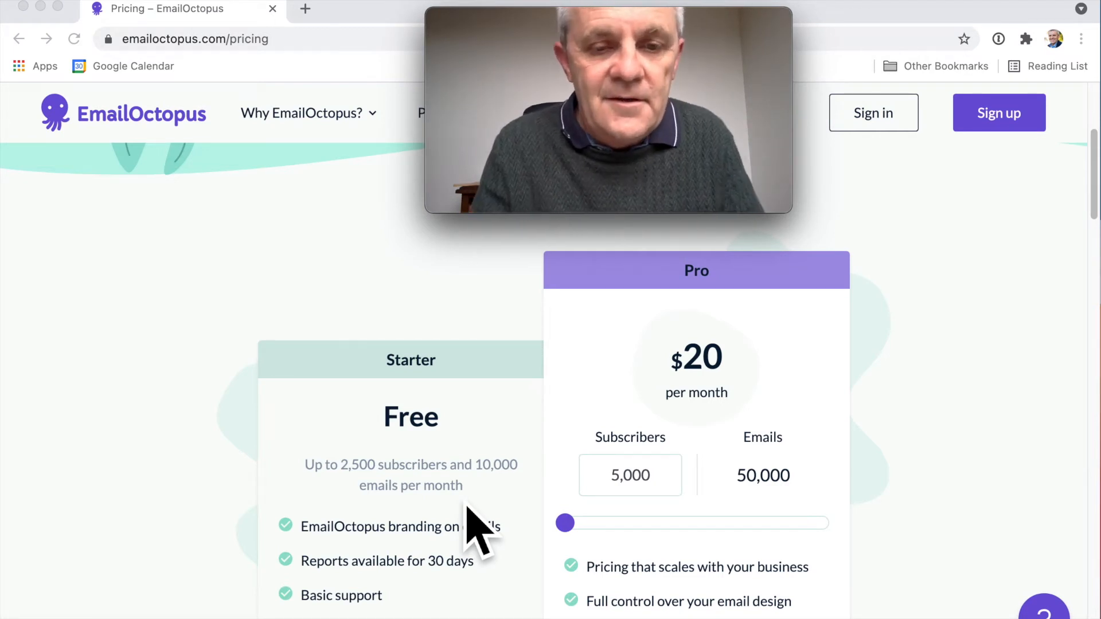
pyautogui.scroll(-3, 467, 508)
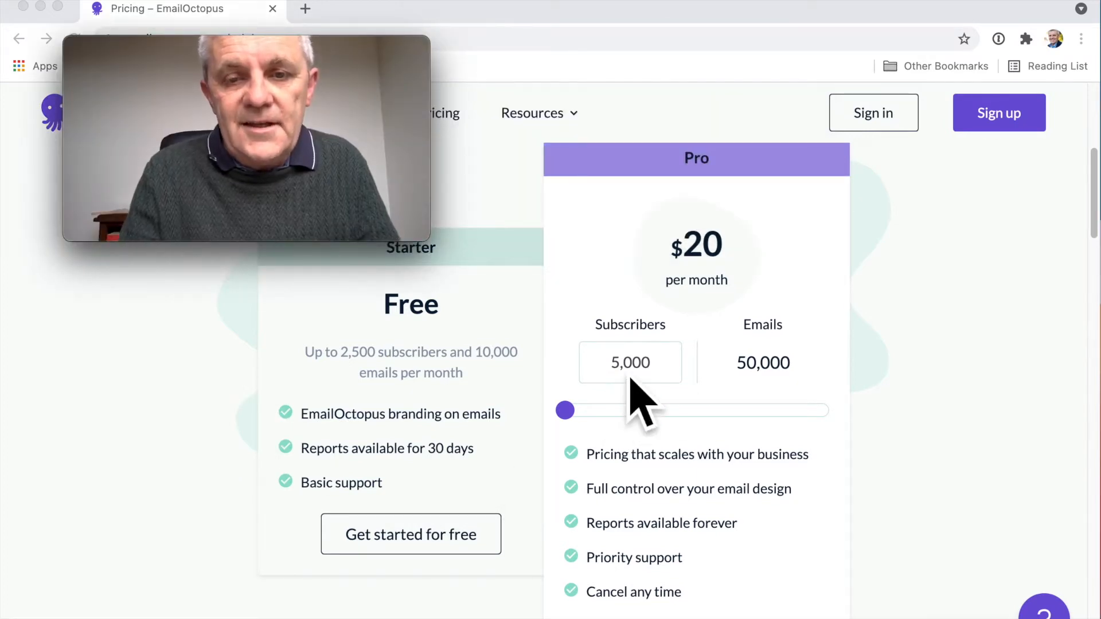
pyautogui.click(652, 381)
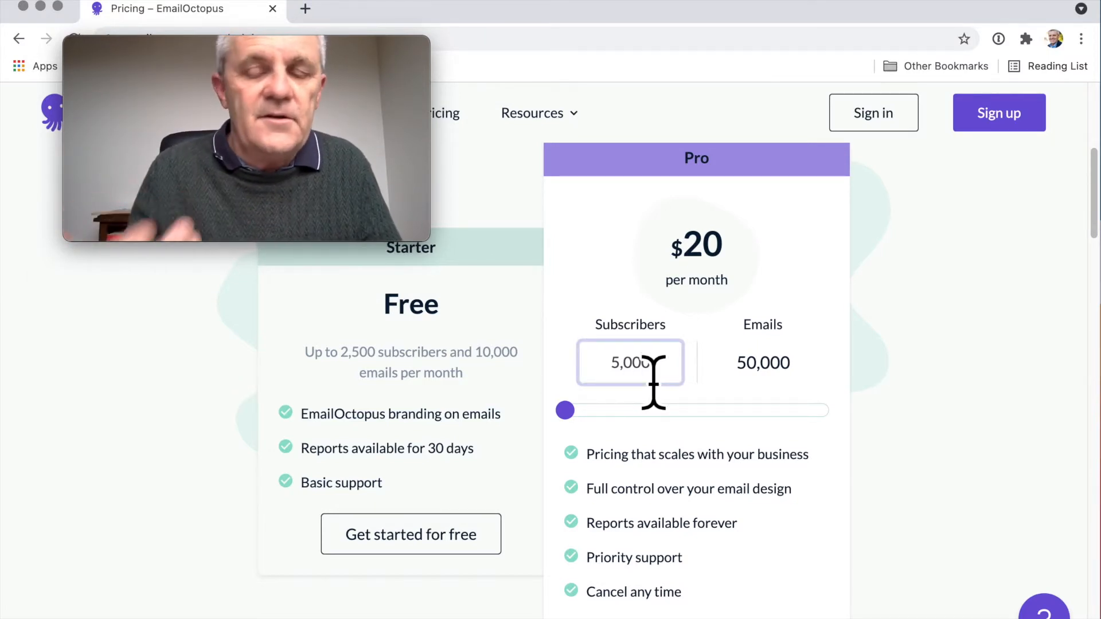
pyautogui.moveTo(567, 410)
pyautogui.mouseDown()
pyautogui.moveTo(658, 410)
pyautogui.moveTo(564, 411)
pyautogui.mouseUp()
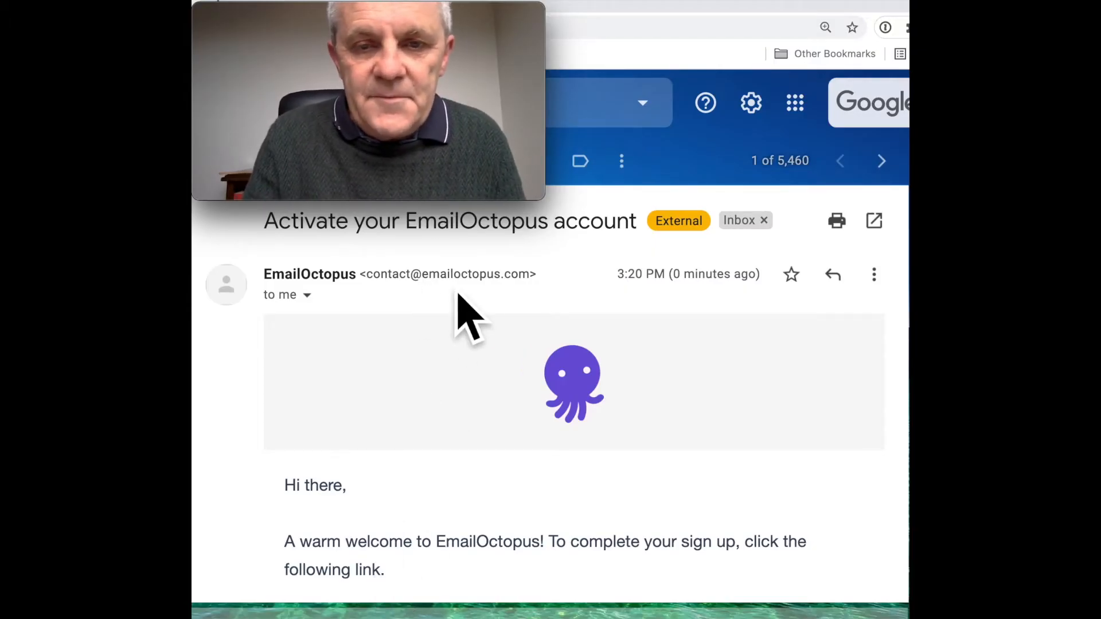
# Activate the new EmailOctopus account from the activation email in Gmail.
pyautogui.scroll(-4, 448, 461)
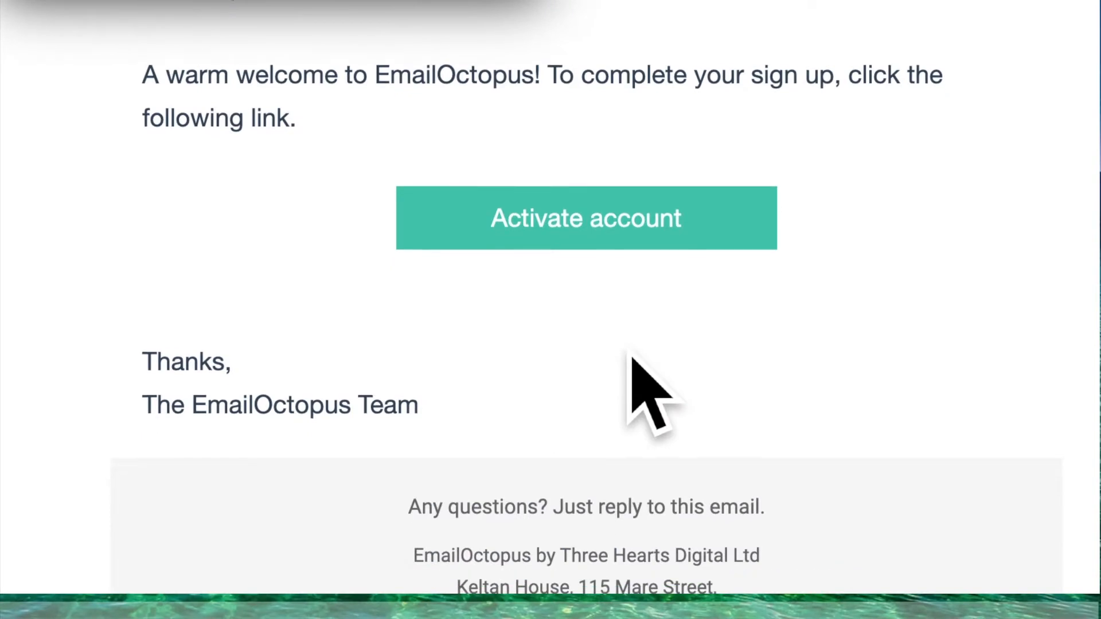
pyautogui.scroll(-1, 604, 523)
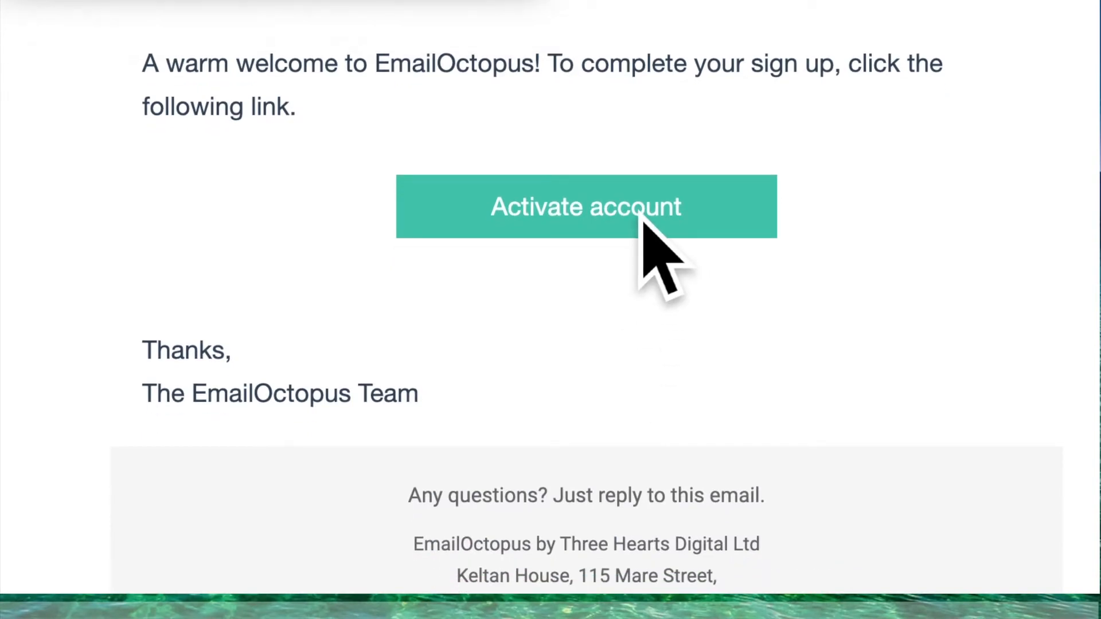
pyautogui.click(612, 219)
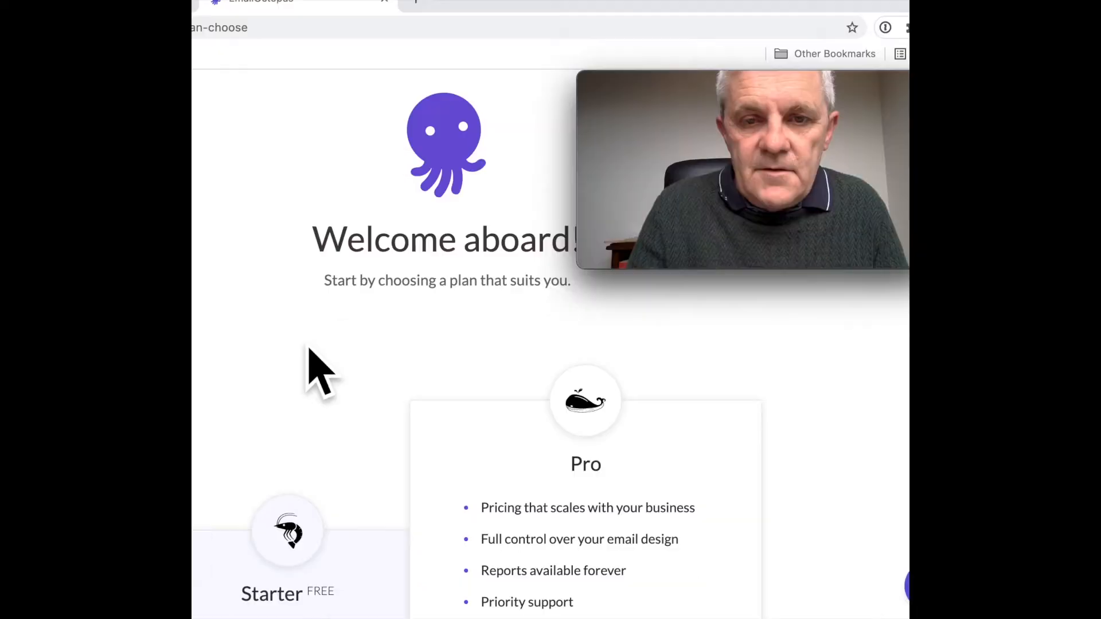
# Compare the Starter and Pro plans on the setup page and choose the free Starter plan.
pyautogui.scroll(-1, 309, 348)
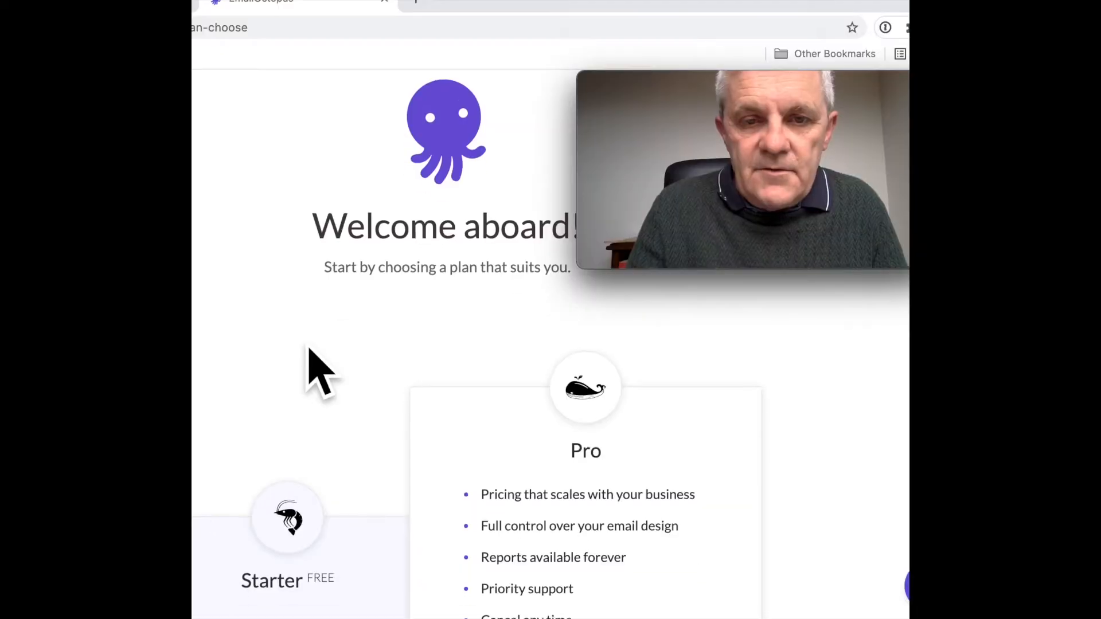
pyautogui.scroll(-2, 309, 351)
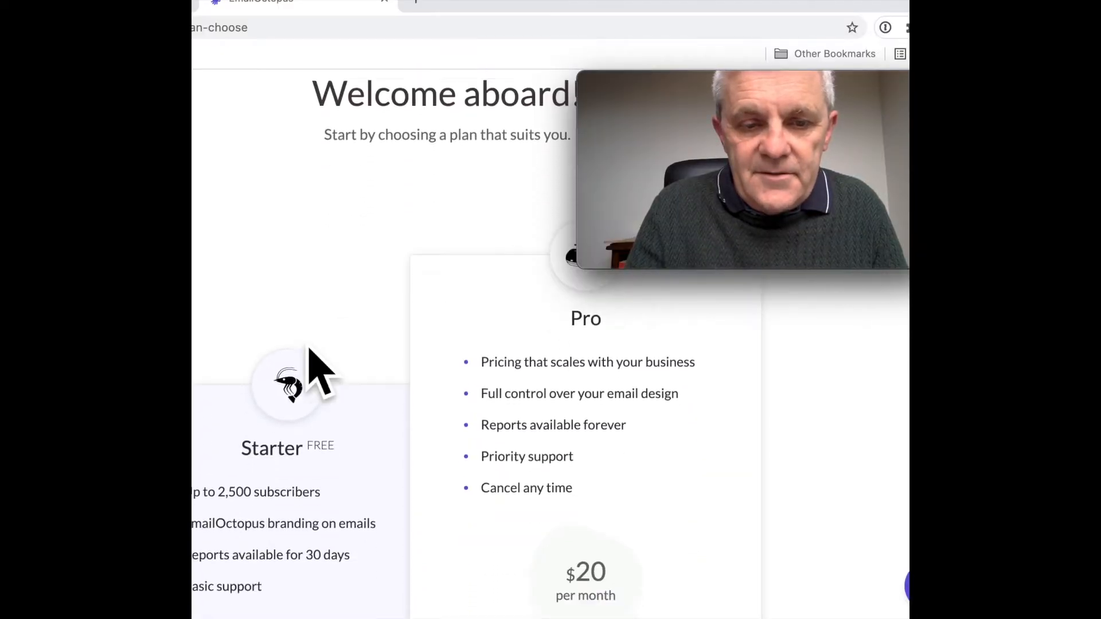
pyautogui.scroll(4, 310, 351)
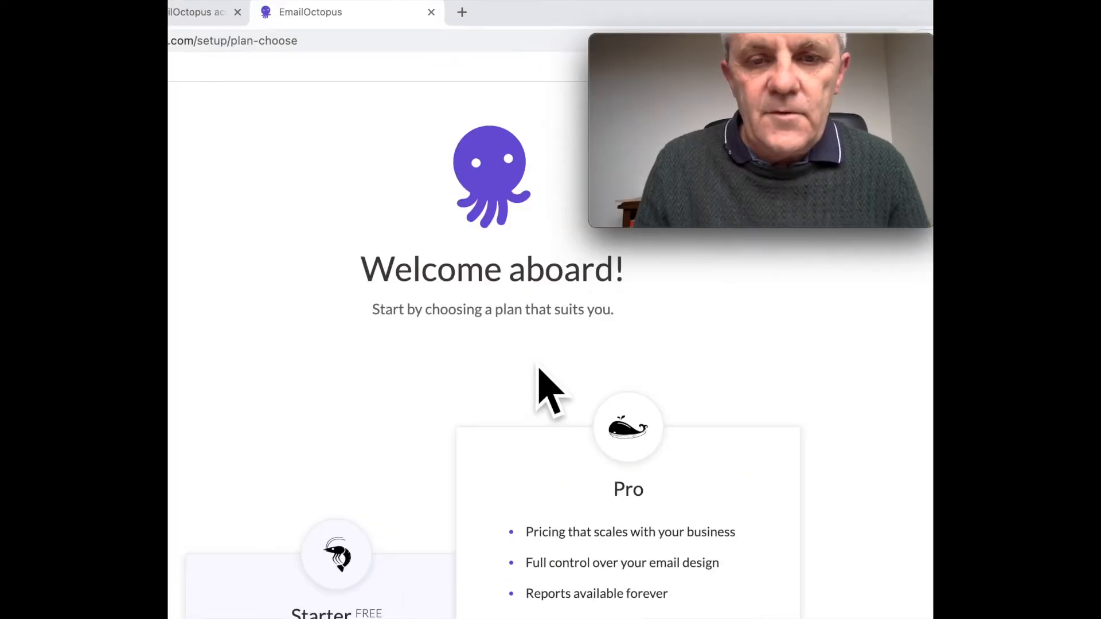
pyautogui.scroll(-3, 539, 370)
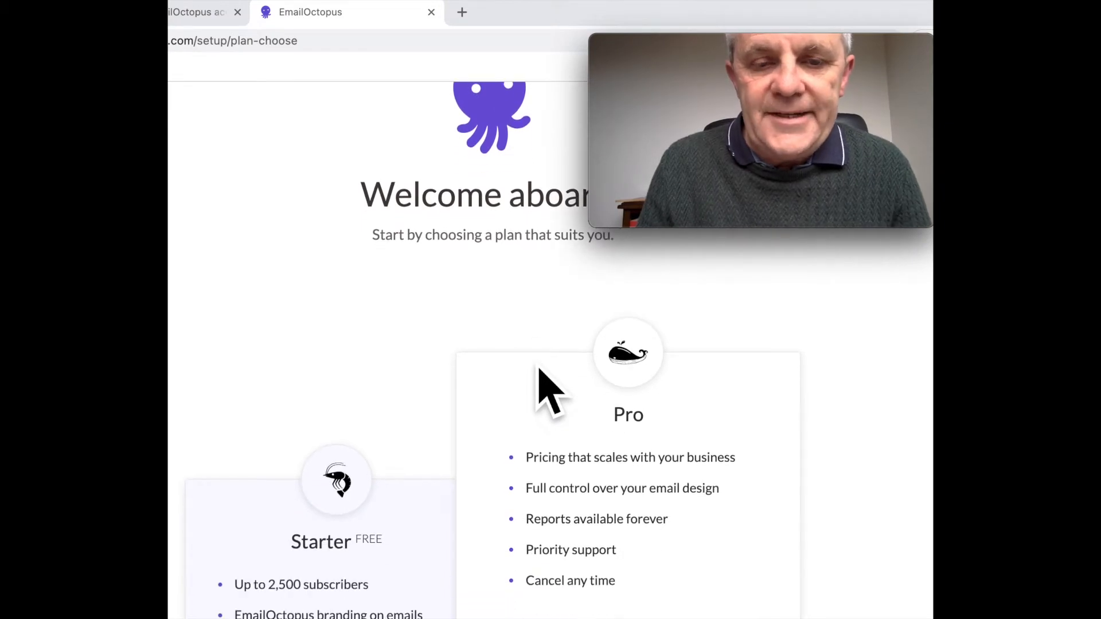
pyautogui.scroll(-5, 539, 369)
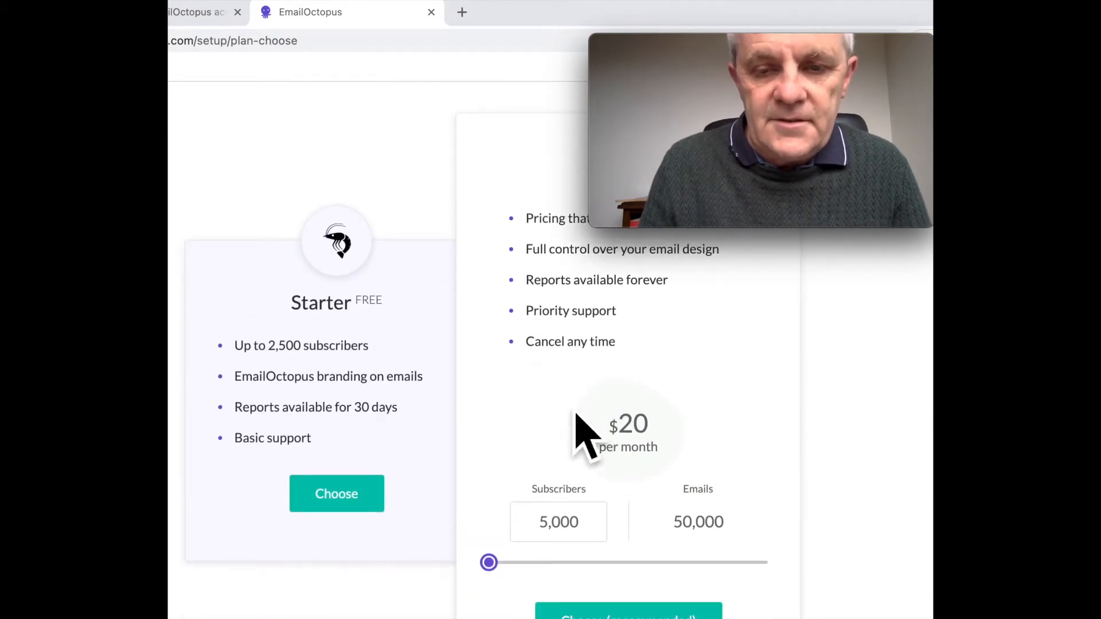
pyautogui.scroll(1, 659, 359)
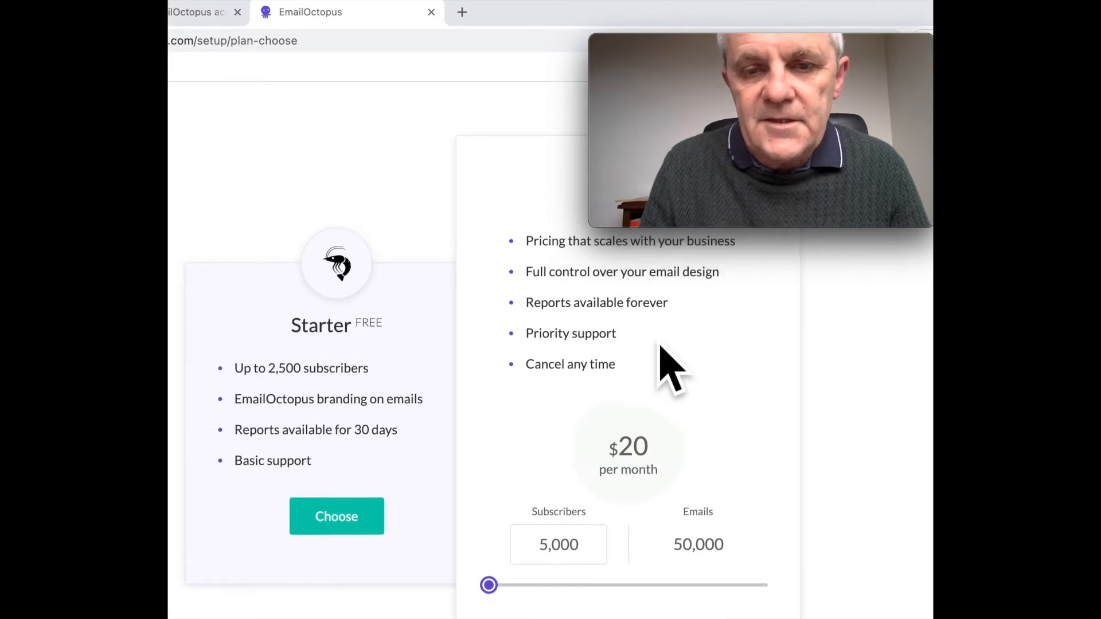
pyautogui.scroll(2, 659, 359)
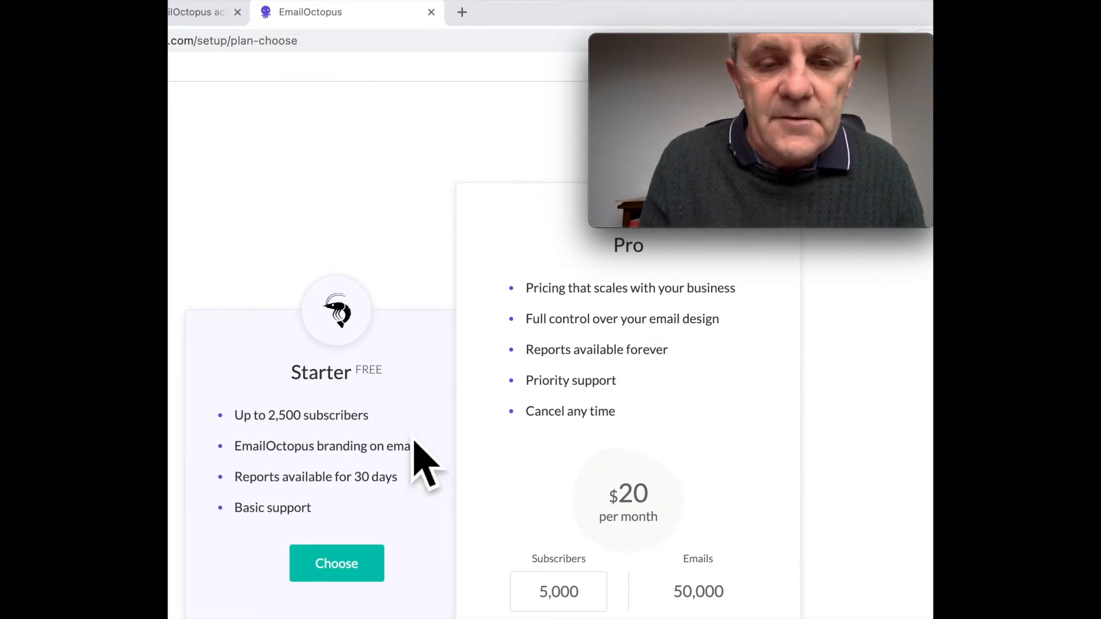
pyautogui.scroll(-3, 413, 447)
pyautogui.scroll(-1, 414, 441)
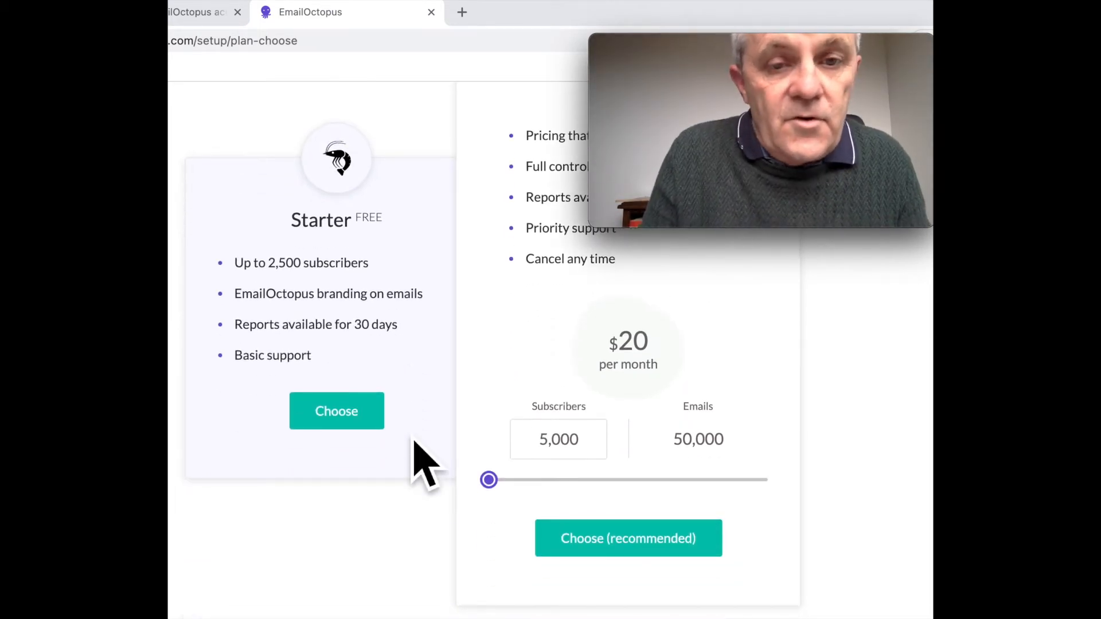
pyautogui.click(358, 425)
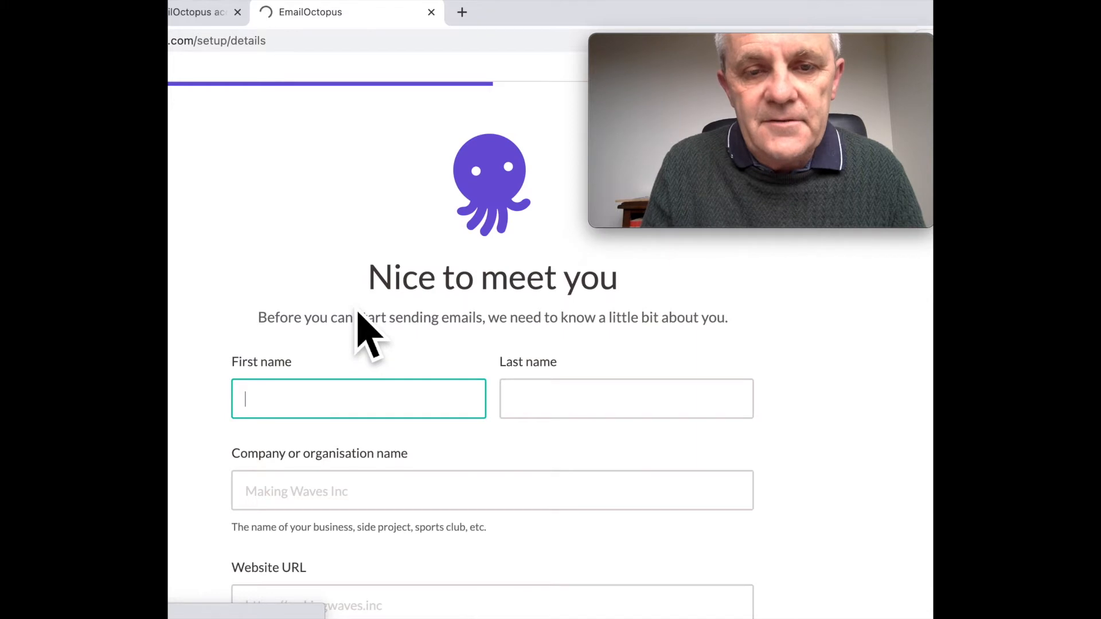
# Review the fields requested in the account details form, from the name fields to how you heard about the service.
pyautogui.scroll(-1, 682, 384)
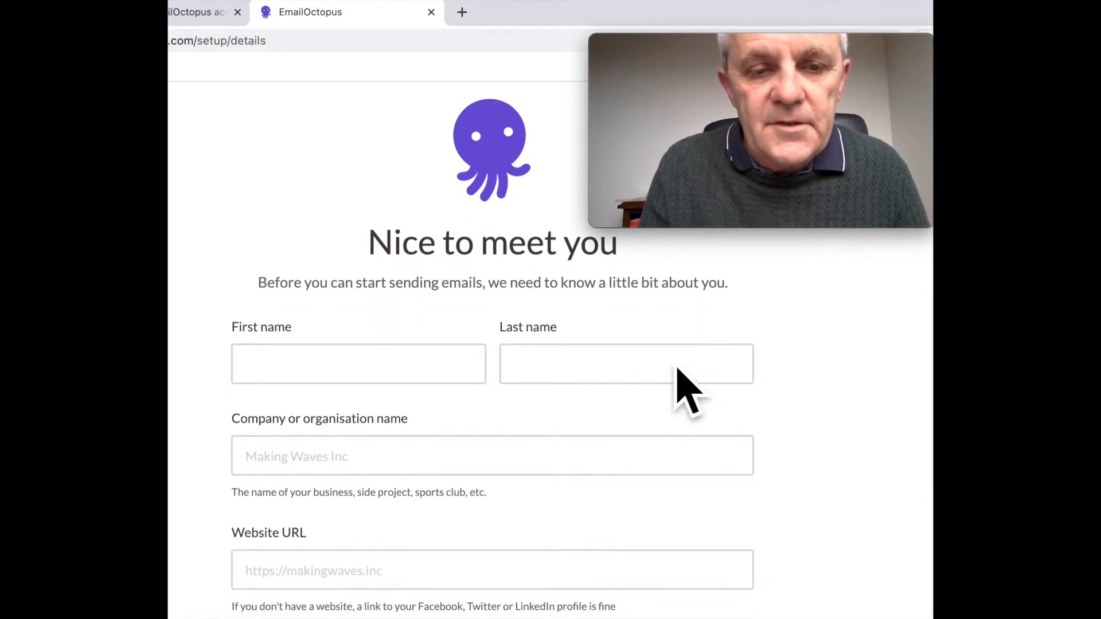
pyautogui.scroll(-3, 682, 379)
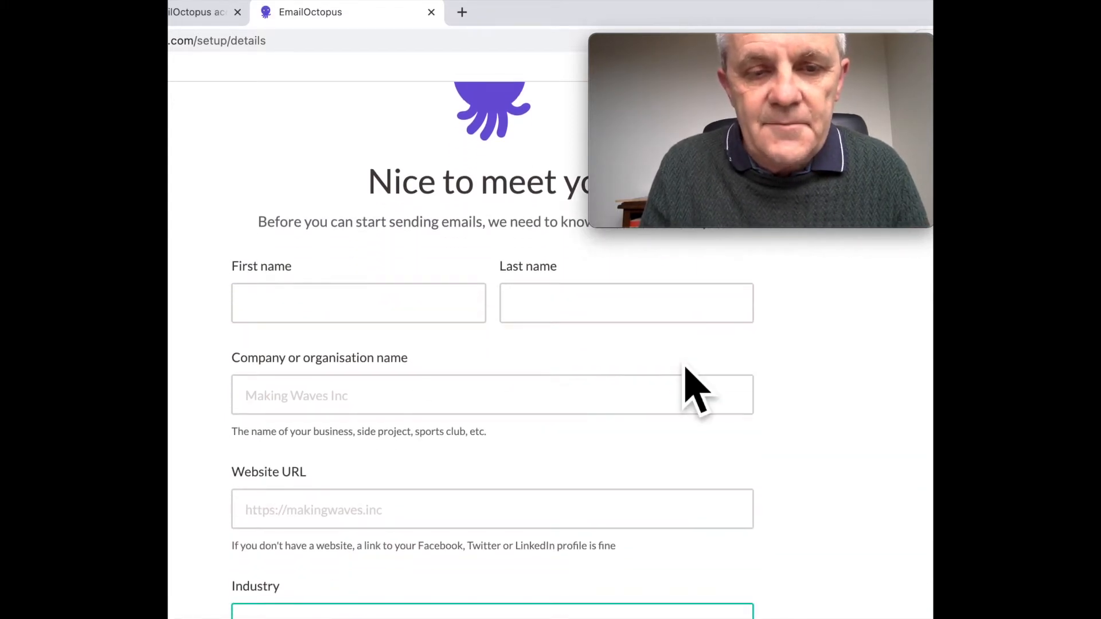
pyautogui.scroll(-2, 665, 376)
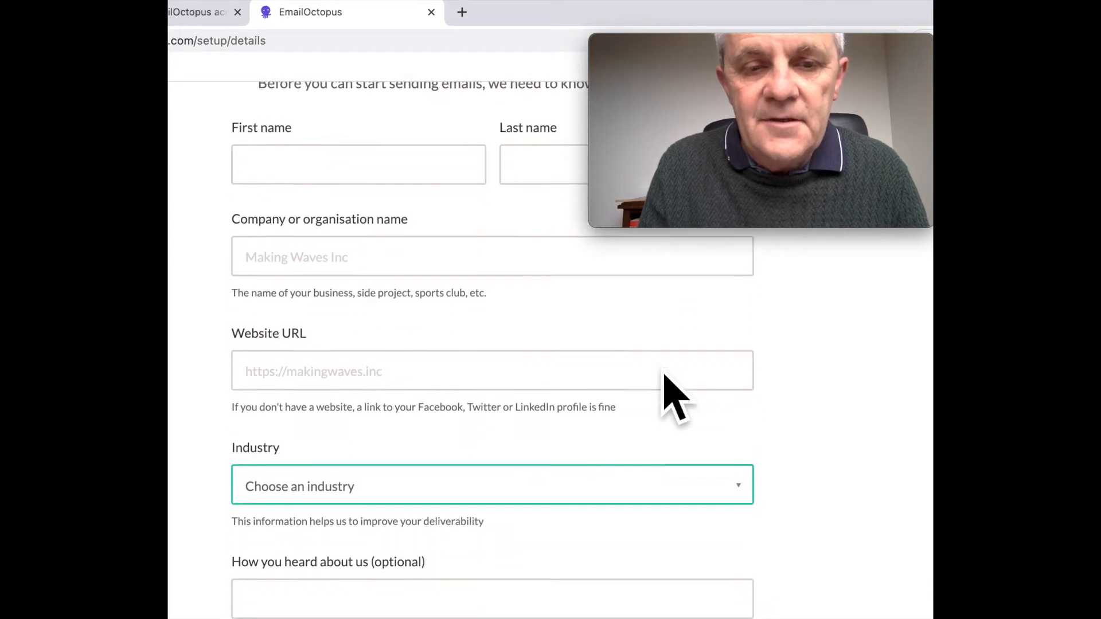
pyautogui.scroll(-1, 676, 398)
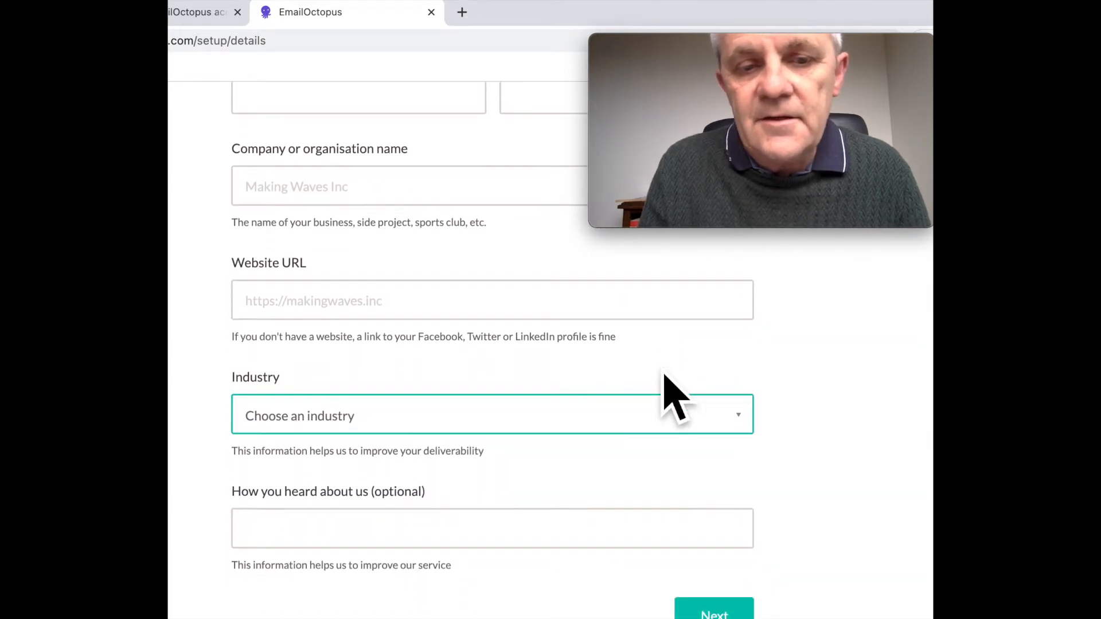
pyautogui.scroll(-1, 664, 375)
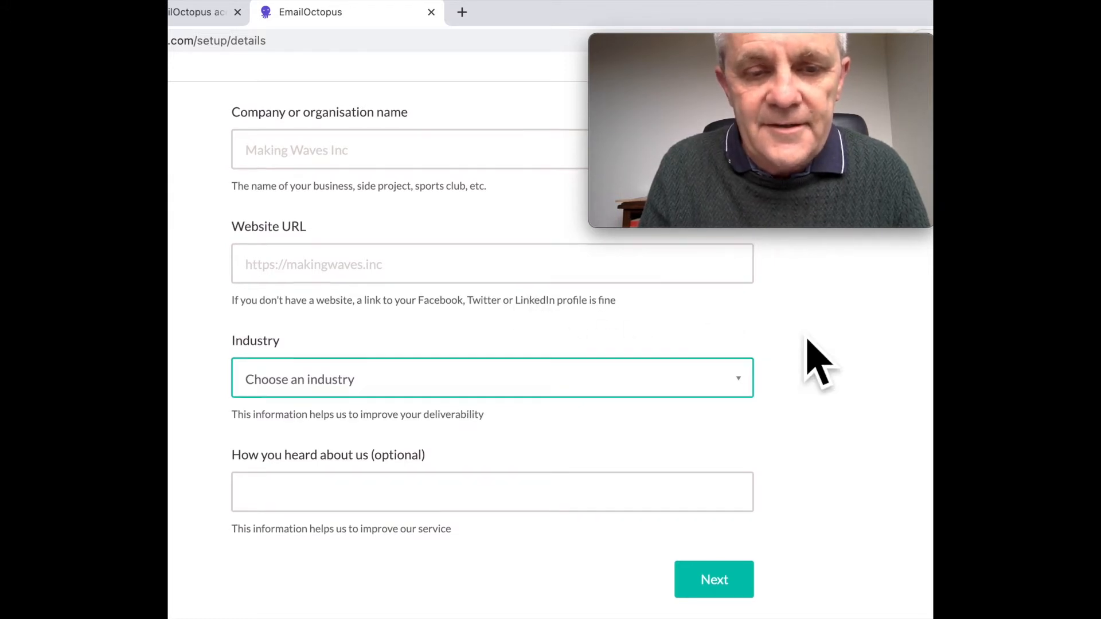
# Browse the available industry options in the account details form without choosing one.
pyautogui.scroll(-2, 806, 345)
pyautogui.click(765, 343)
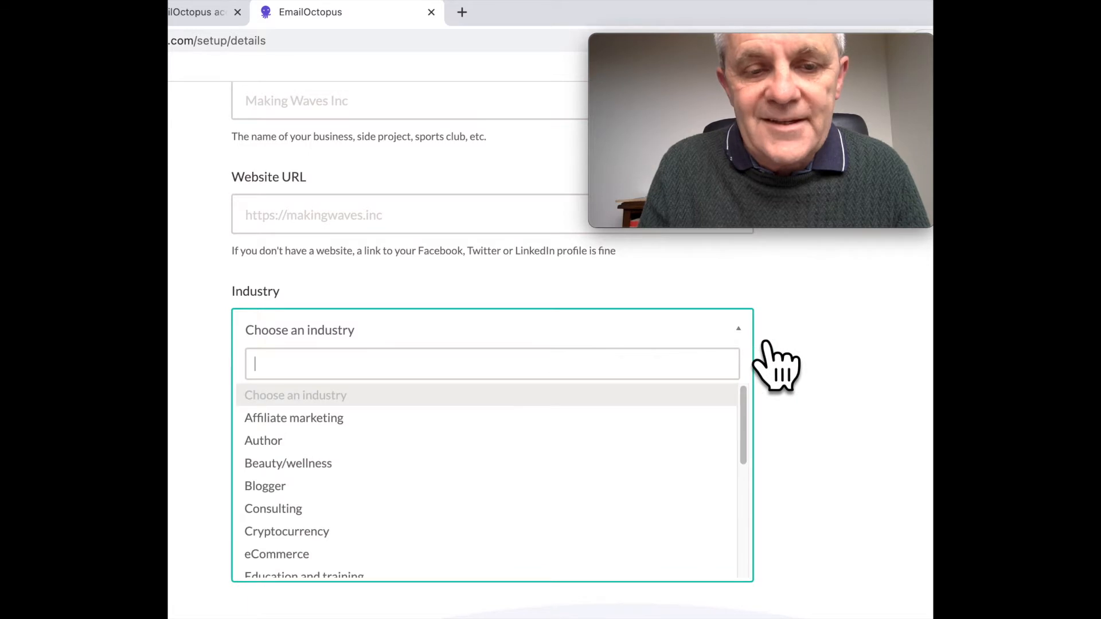
pyautogui.scroll(-2, 631, 484)
pyautogui.scroll(-3, 631, 485)
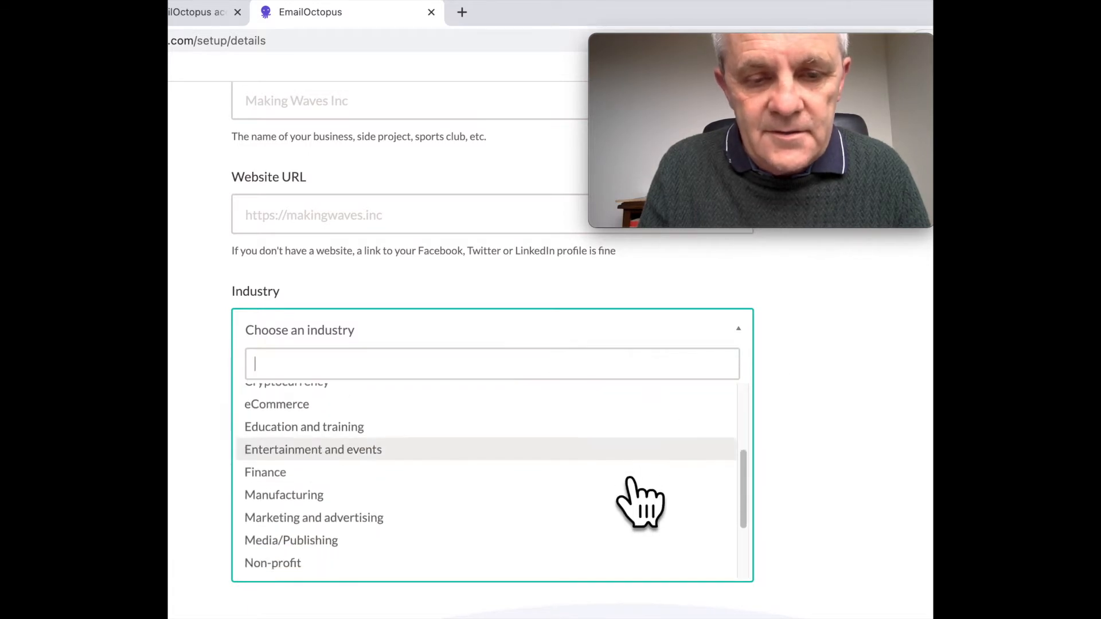
pyautogui.scroll(-1, 630, 480)
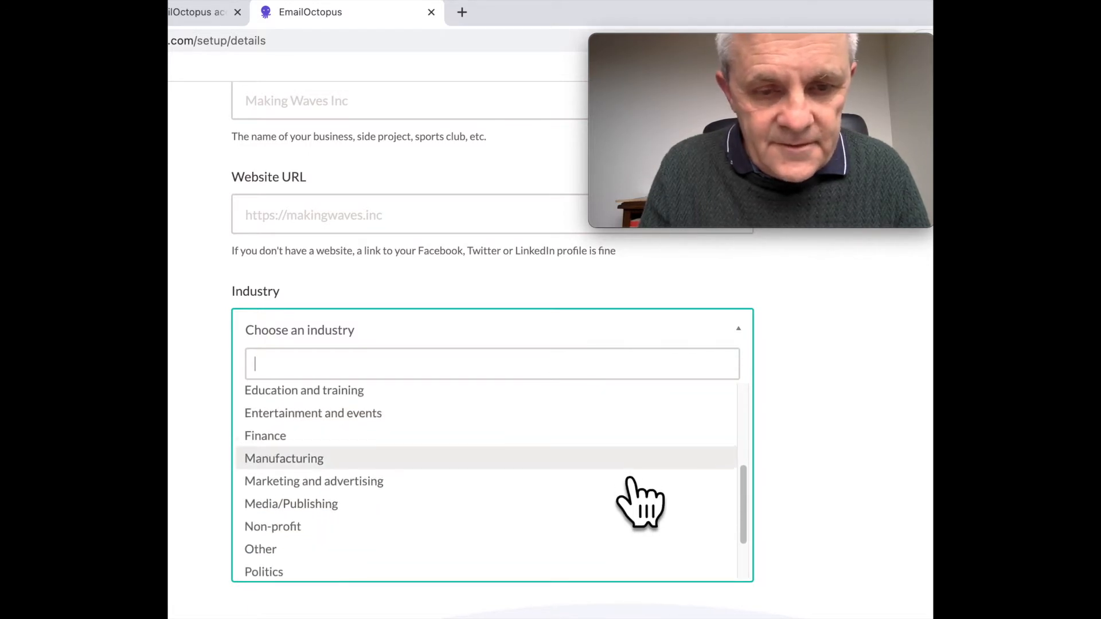
pyautogui.scroll(-3, 598, 494)
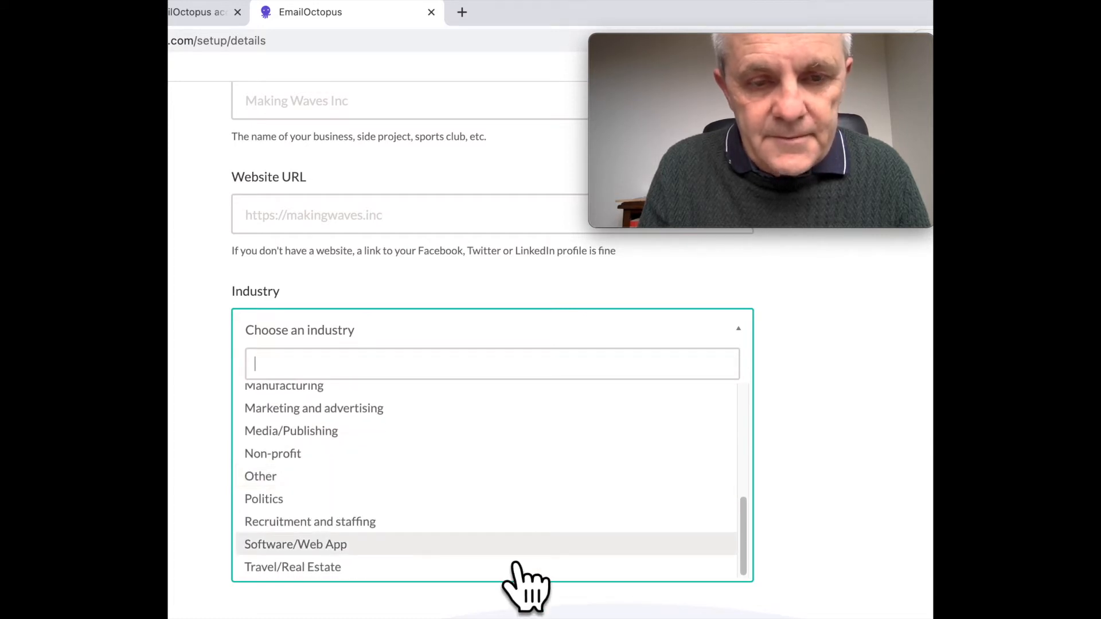
pyautogui.scroll(10, 516, 566)
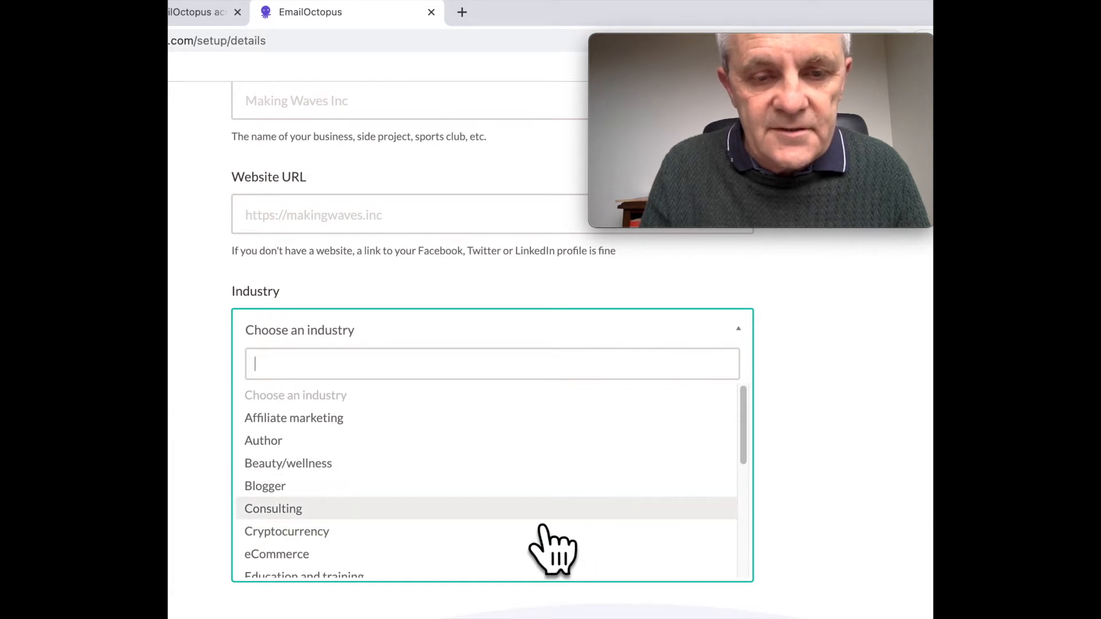
pyautogui.click(767, 433)
pyautogui.scroll(-2, 540, 357)
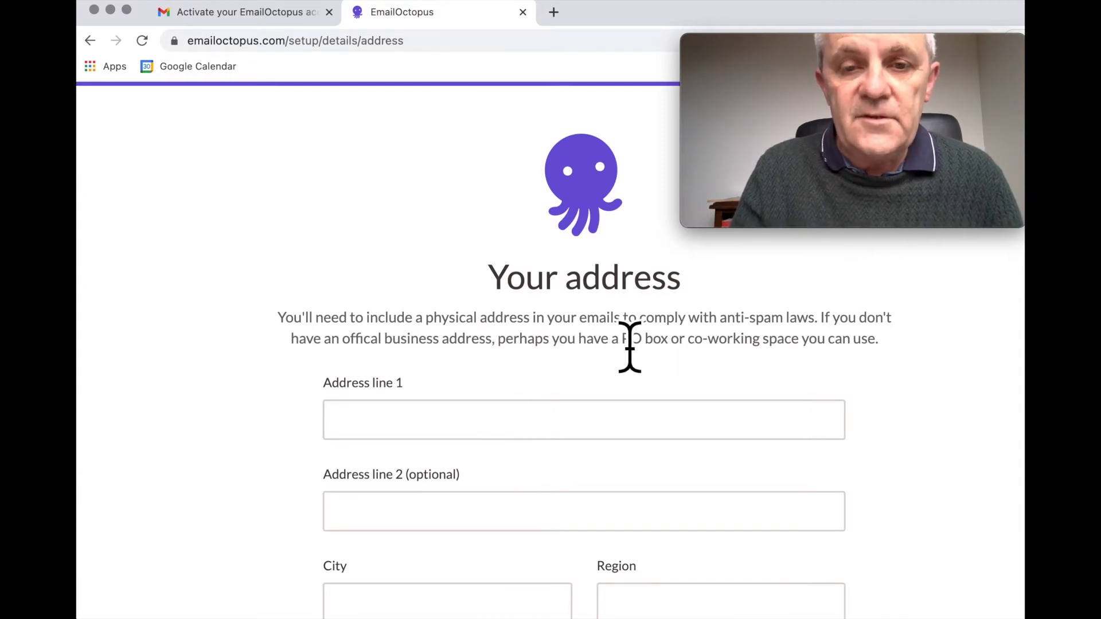
# Go through the physical address form with the country set to Australia and submit it.
pyautogui.scroll(-2, 625, 410)
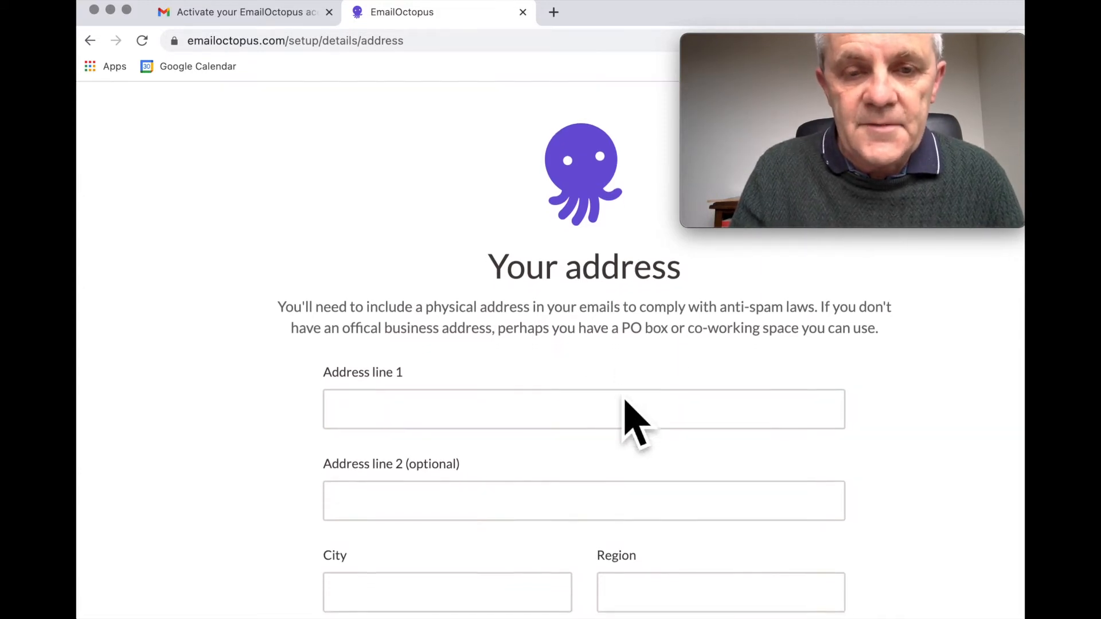
pyautogui.scroll(-5, 625, 413)
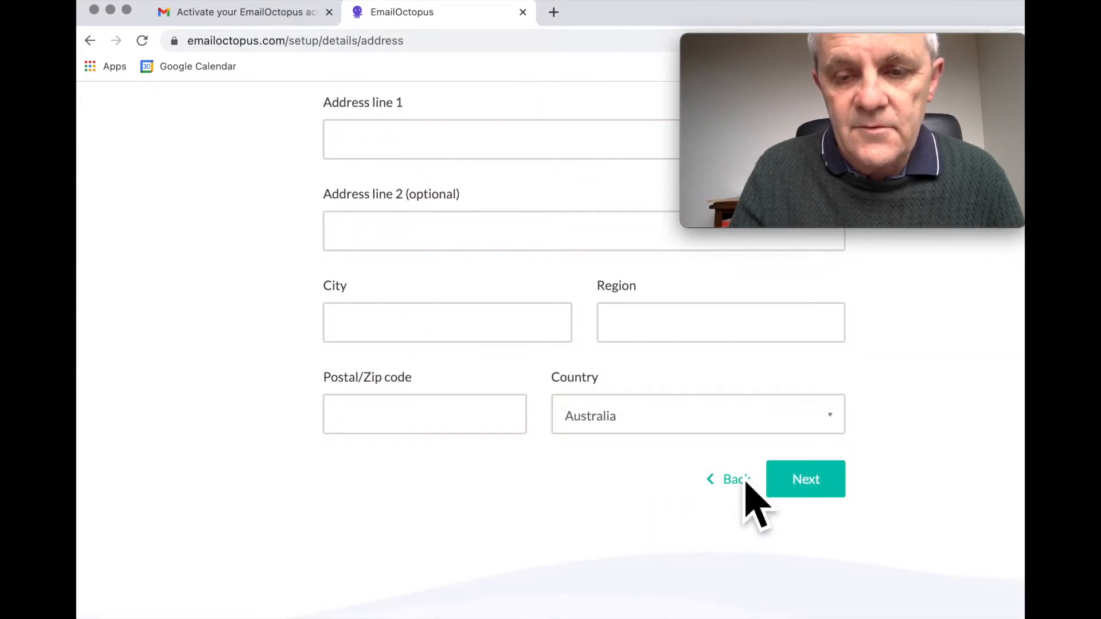
pyautogui.click(829, 495)
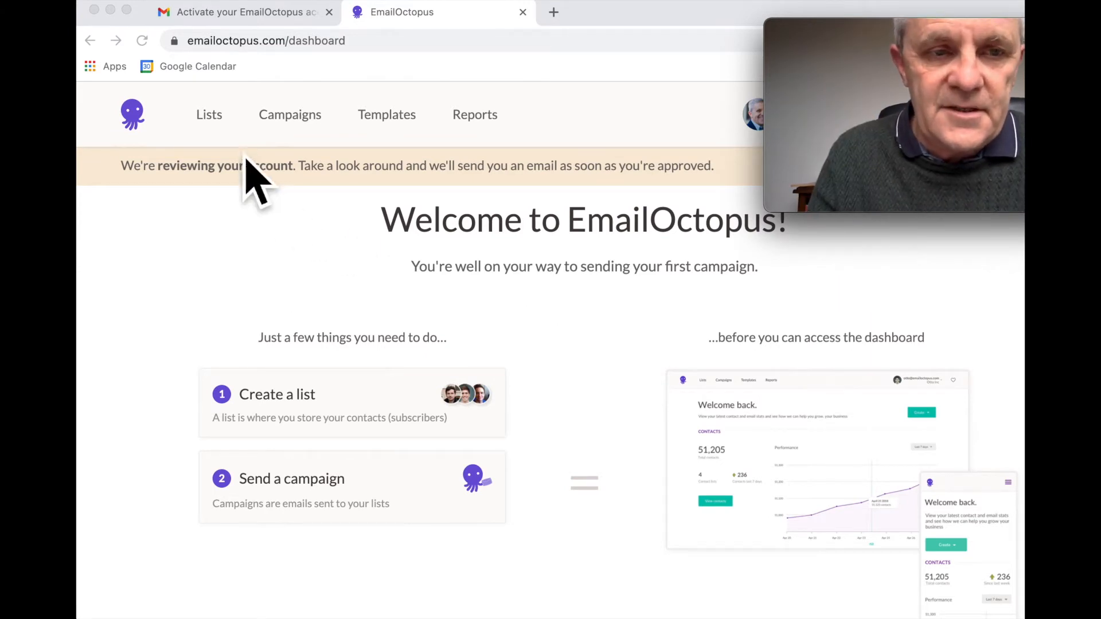
# Start a new contact list and name it "YouTube Enthusiasts".
pyautogui.click(239, 136)
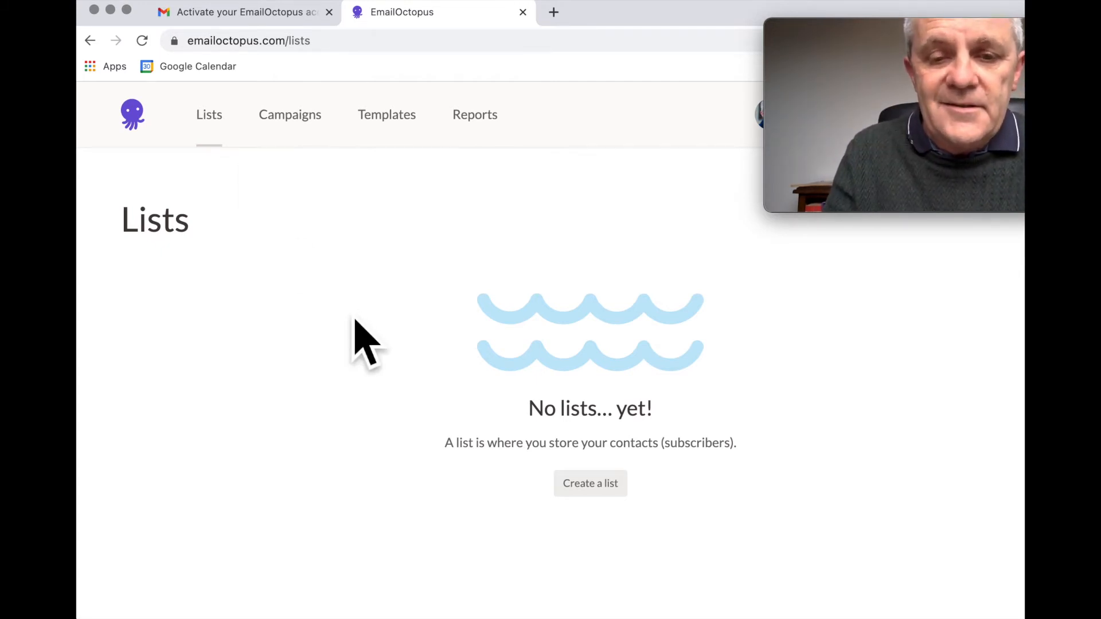
pyautogui.click(591, 483)
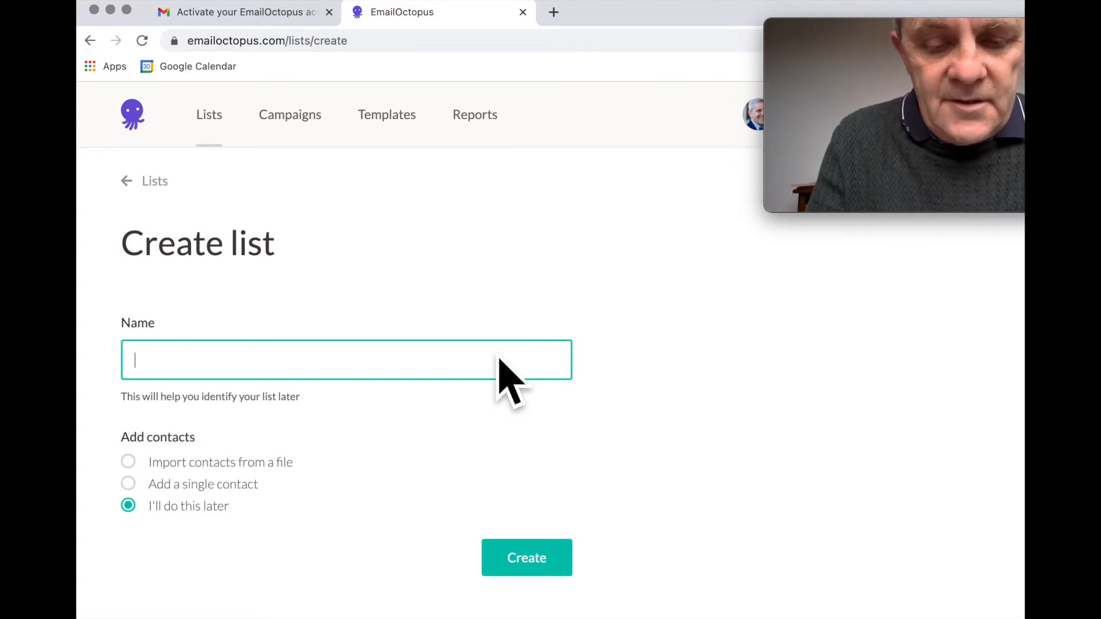
pyautogui.write('YouTube')
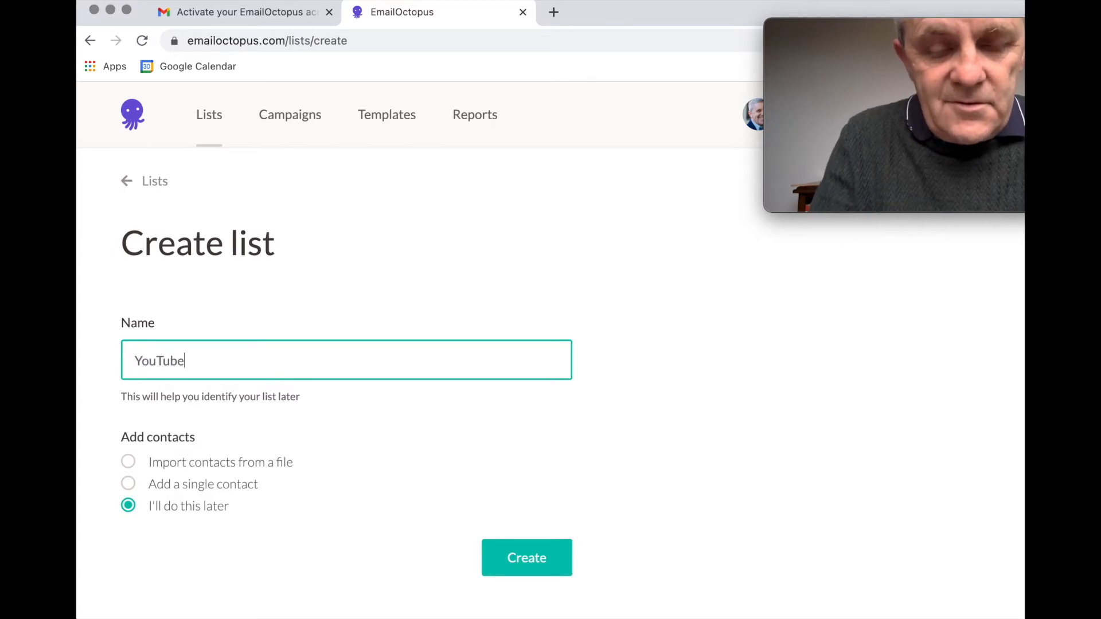
pyautogui.write(' Enthusiasts')
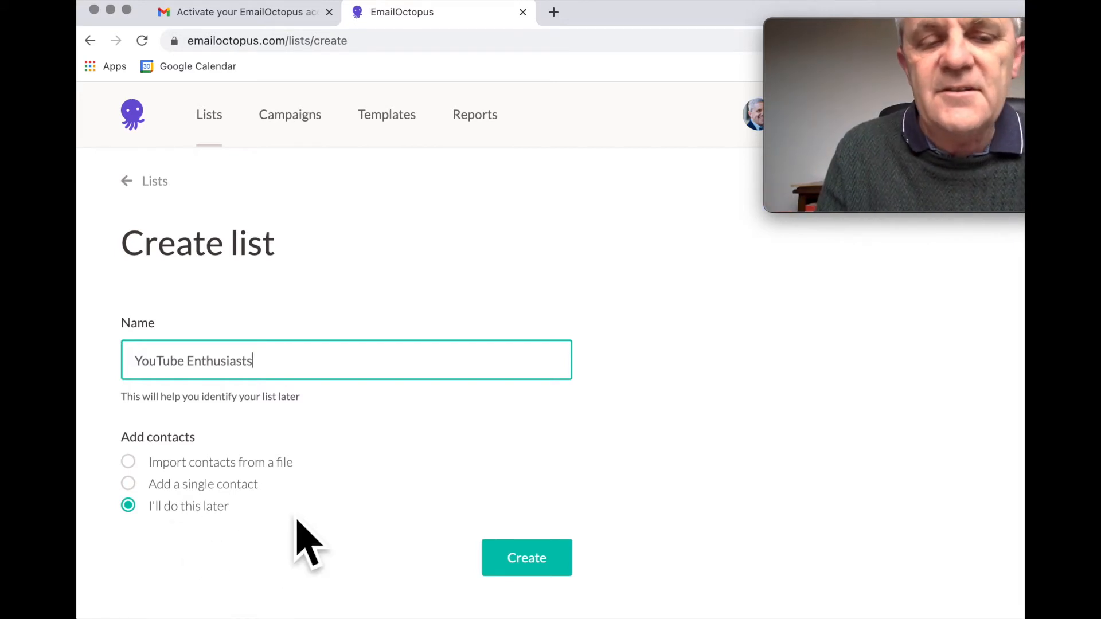
# Create the YouTube Enthusiasts list with adding contacts left for later, and open its field settings.
pyautogui.click(562, 583)
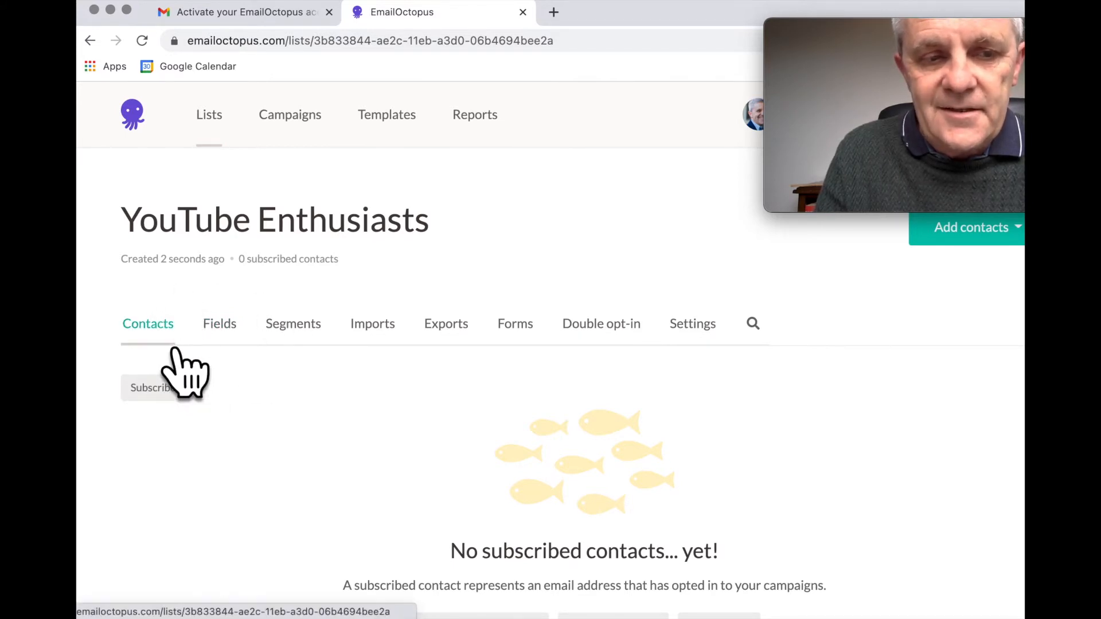
pyautogui.click(246, 349)
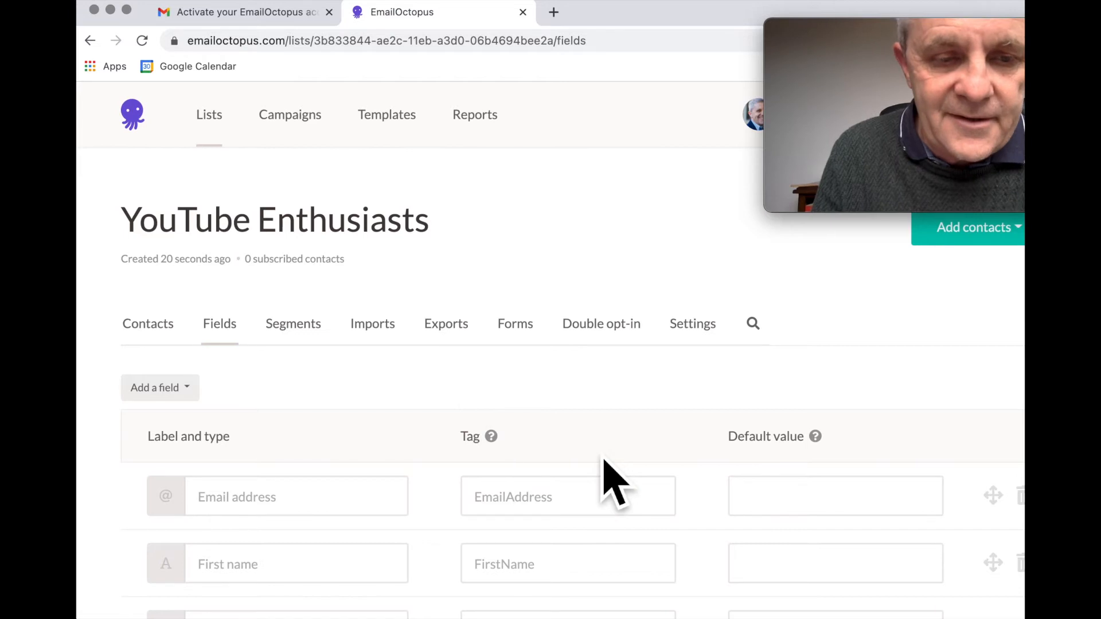
pyautogui.scroll(-3, 604, 457)
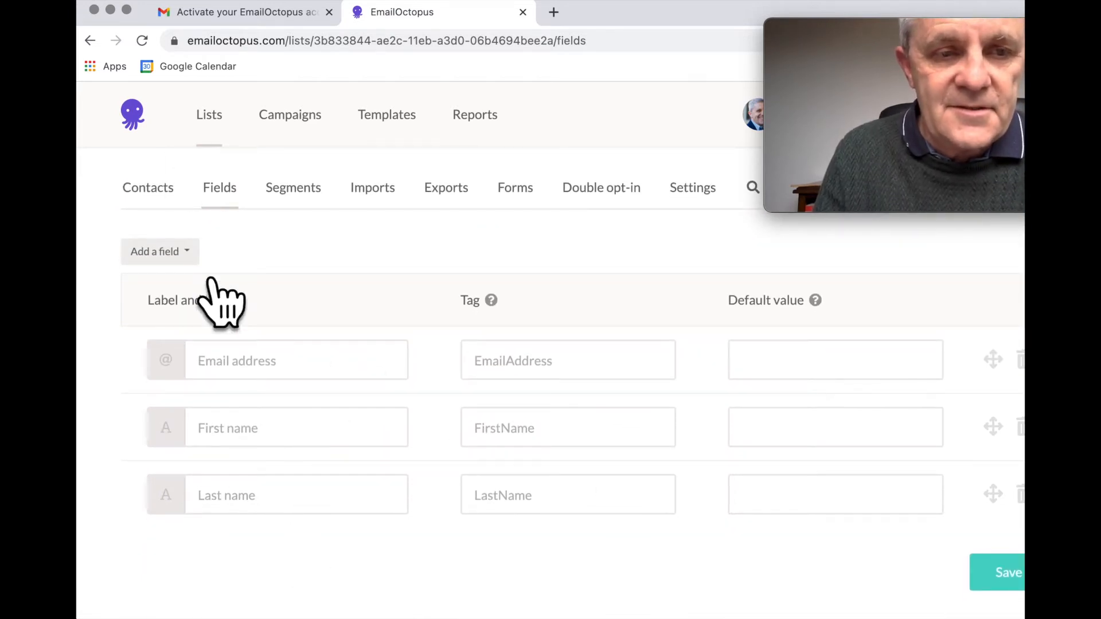
# Add a text field labelled "Last Purchase" with the tag LastPurchase and no default value, and save the list's fields.
pyautogui.click(195, 259)
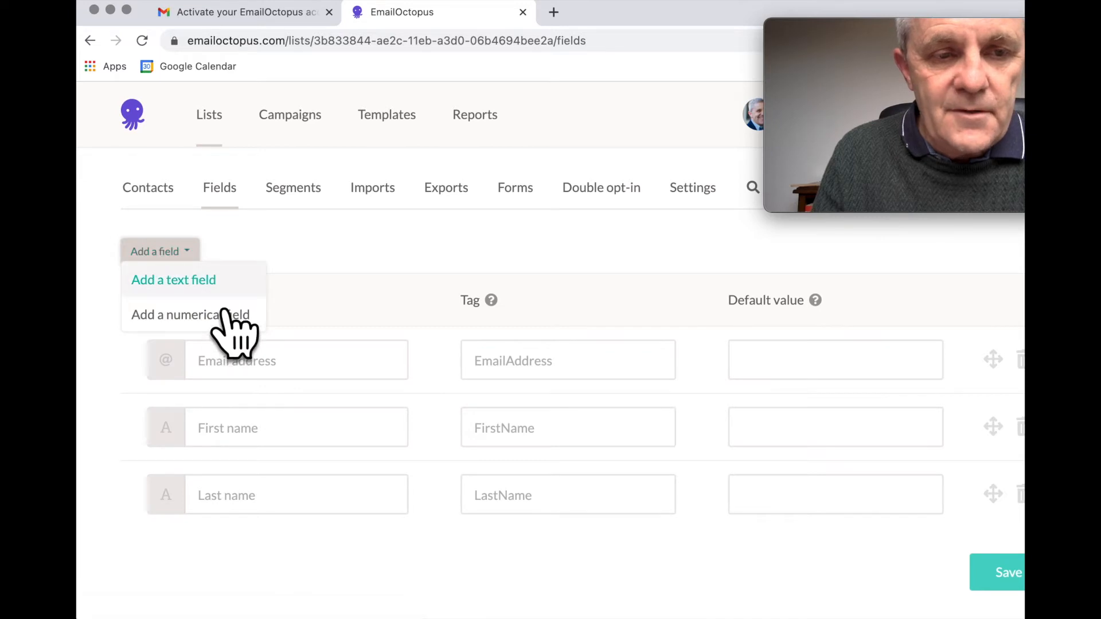
pyautogui.click(226, 292)
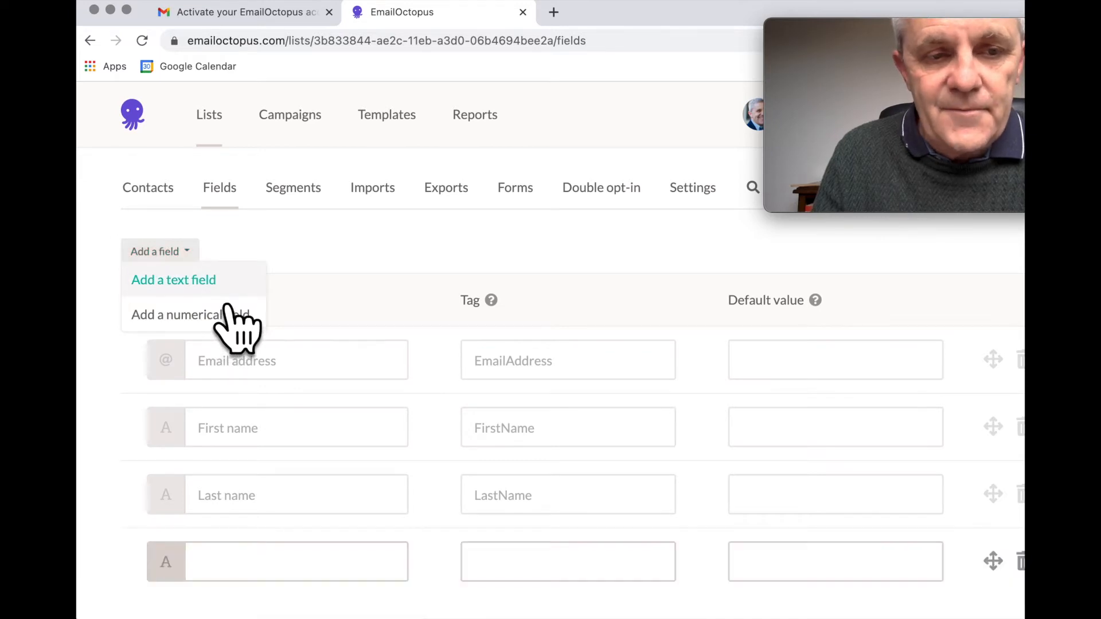
pyautogui.click(246, 574)
pyautogui.write('Las')
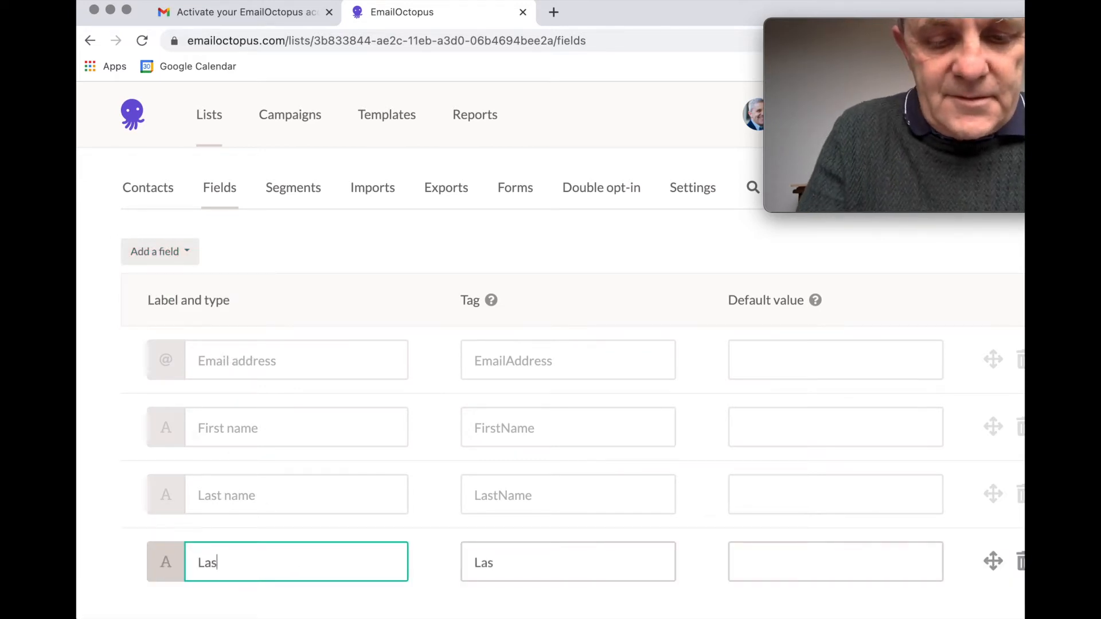
pyautogui.write('t Purchase')
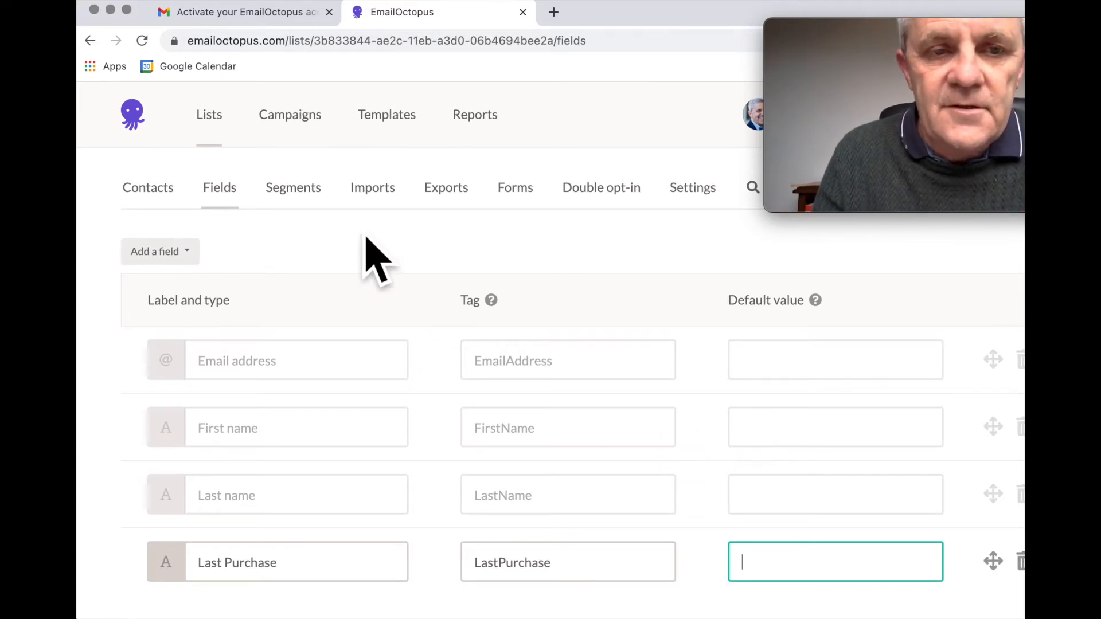
pyautogui.click(306, 207)
pyautogui.click(569, 265)
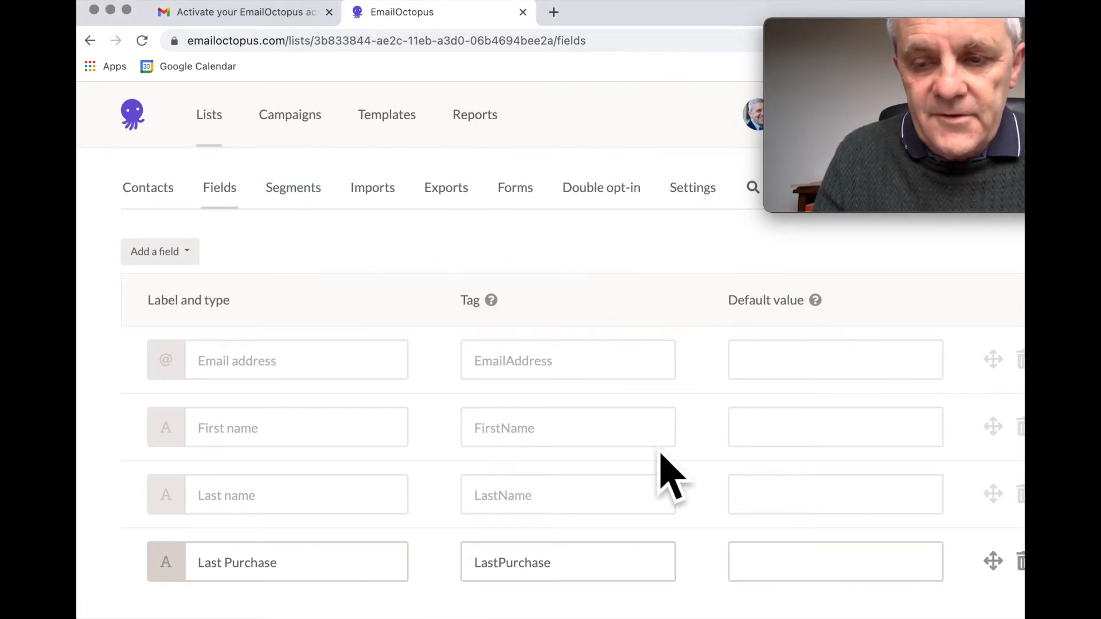
pyautogui.scroll(-3, 659, 464)
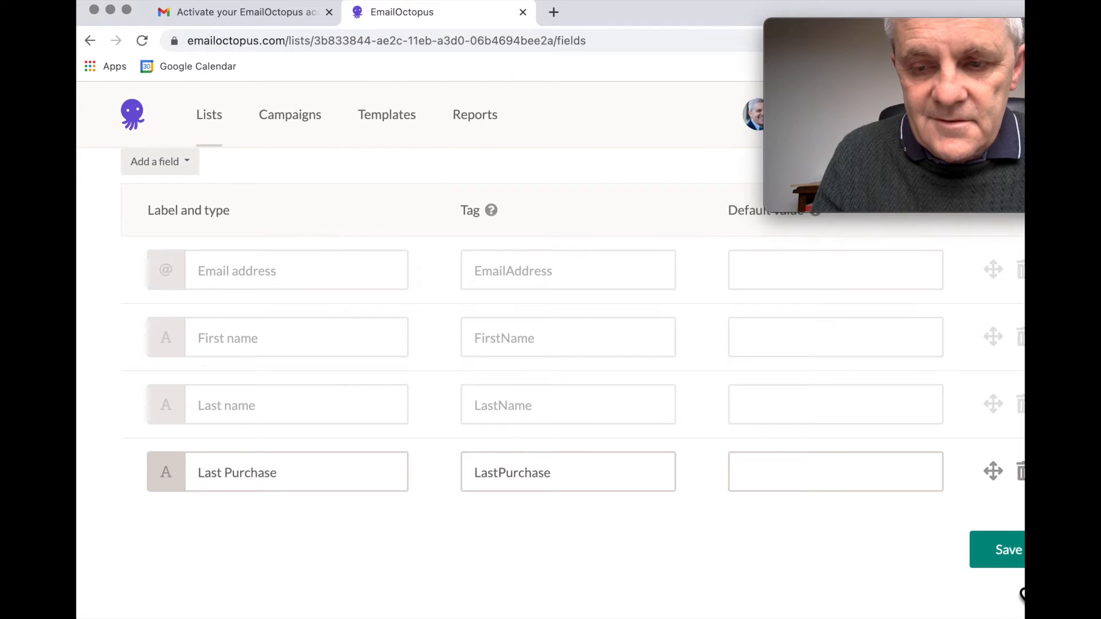
pyautogui.click(1003, 549)
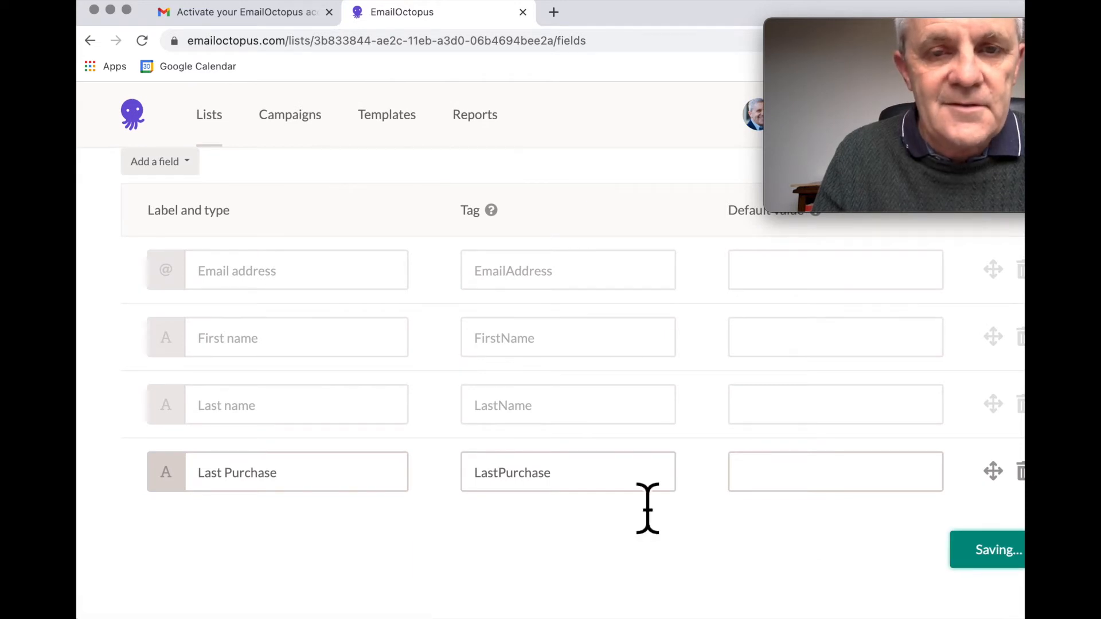
# Create a landing page form for the YouTube Enthusiasts list based on the Syml template.
pyautogui.scroll(3, 648, 508)
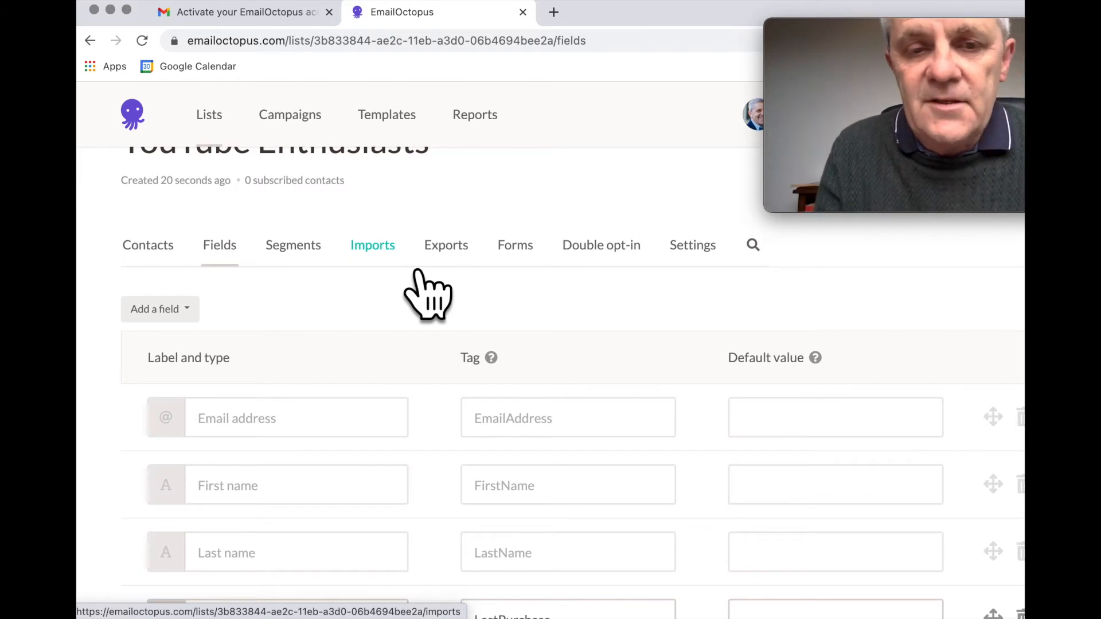
pyautogui.click(546, 265)
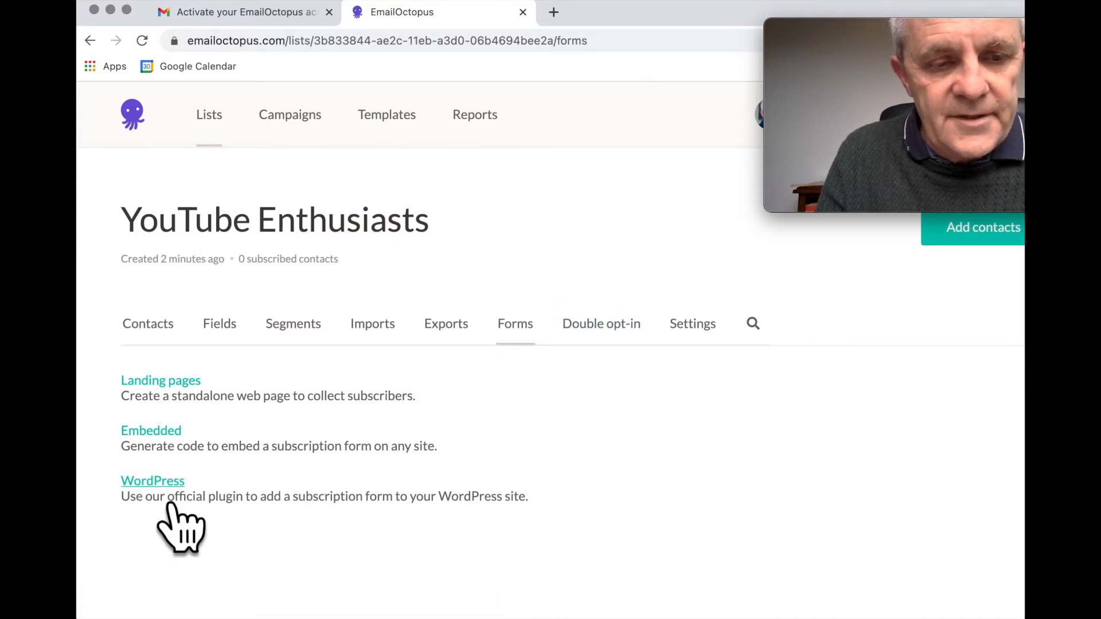
pyautogui.click(192, 400)
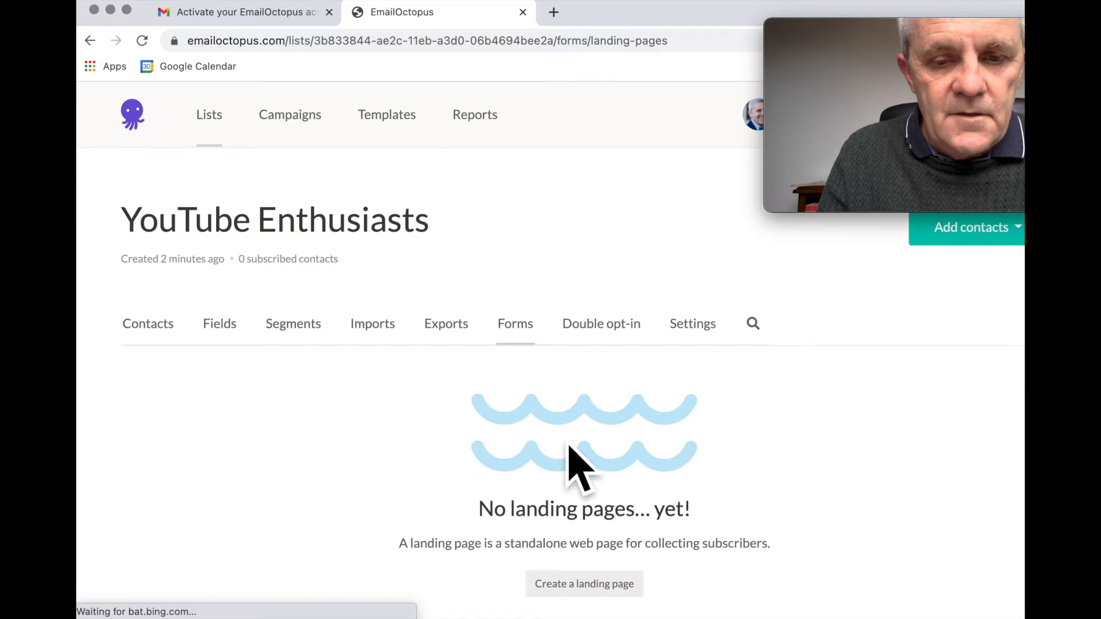
pyautogui.scroll(-1, 569, 447)
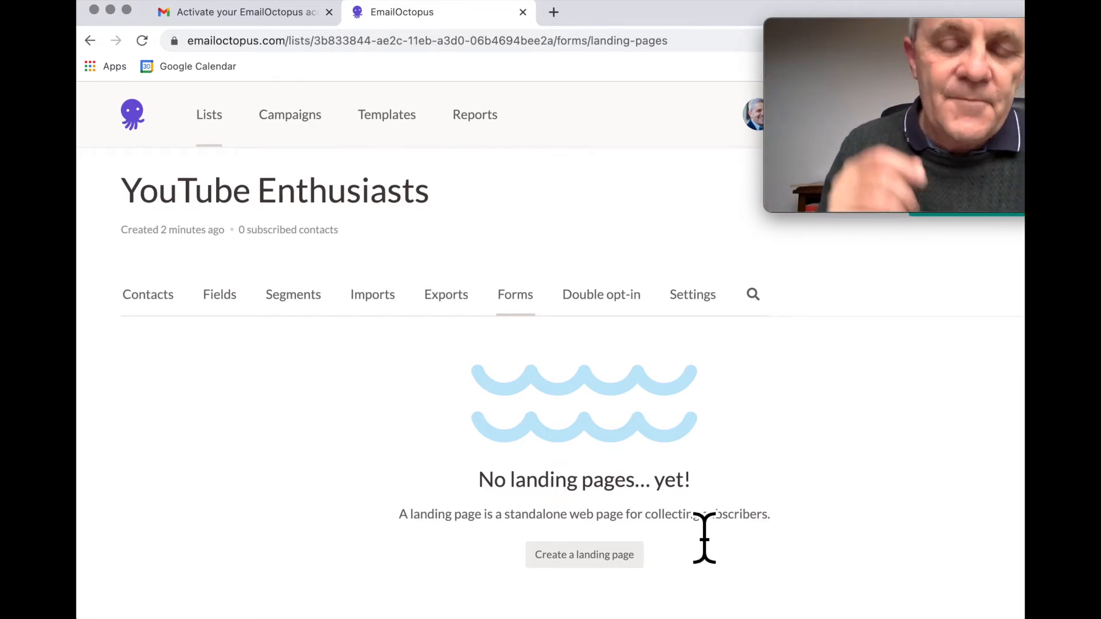
pyautogui.click(599, 563)
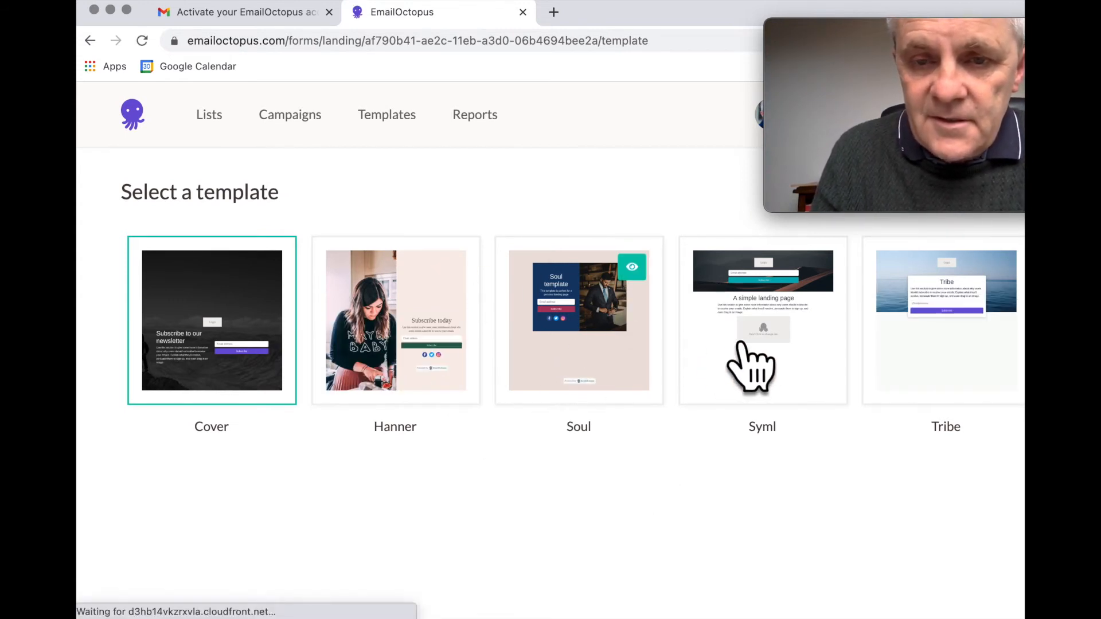
pyautogui.click(778, 319)
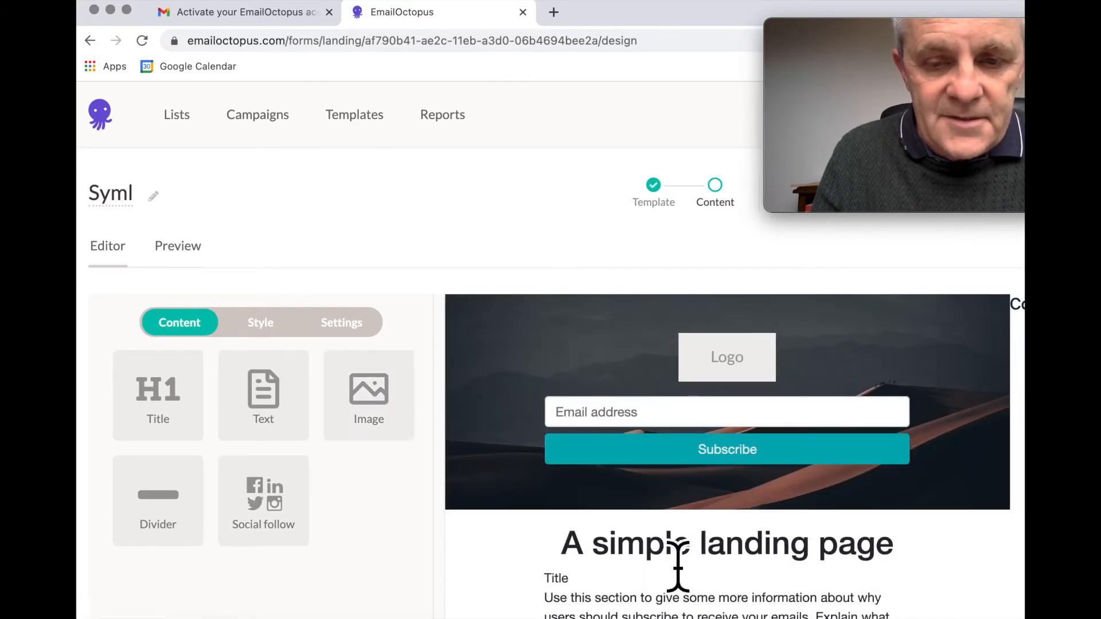
# Look through the Syml landing page layout, from the logo and subscribe form to the text and image blocks.
pyautogui.scroll(-2, 678, 567)
pyautogui.scroll(2, 678, 567)
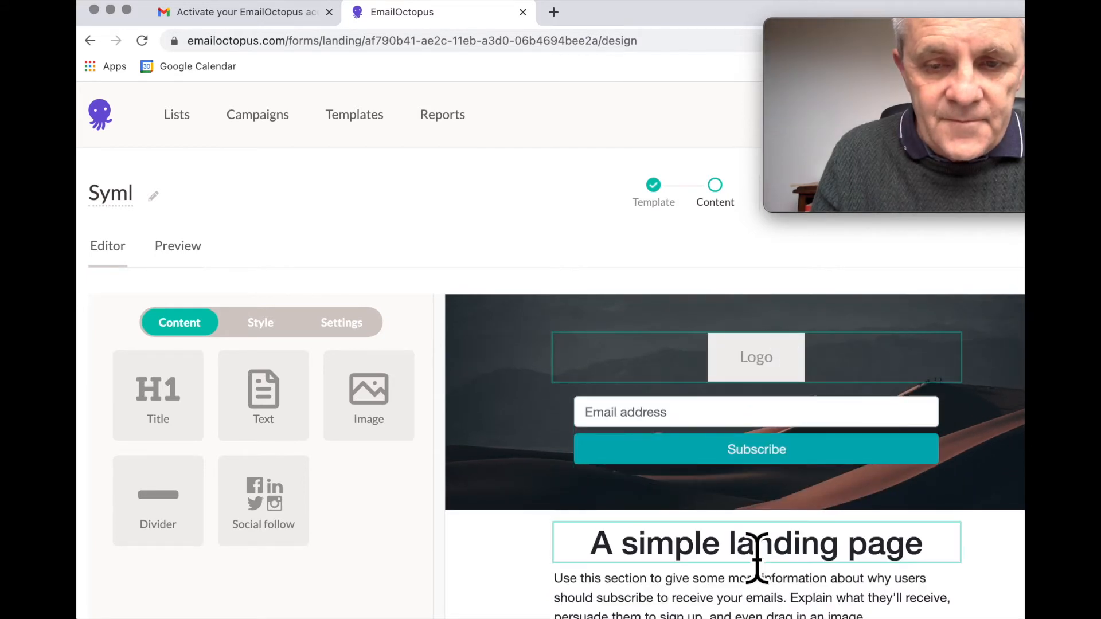
pyautogui.scroll(-4, 754, 591)
pyautogui.scroll(-1, 763, 568)
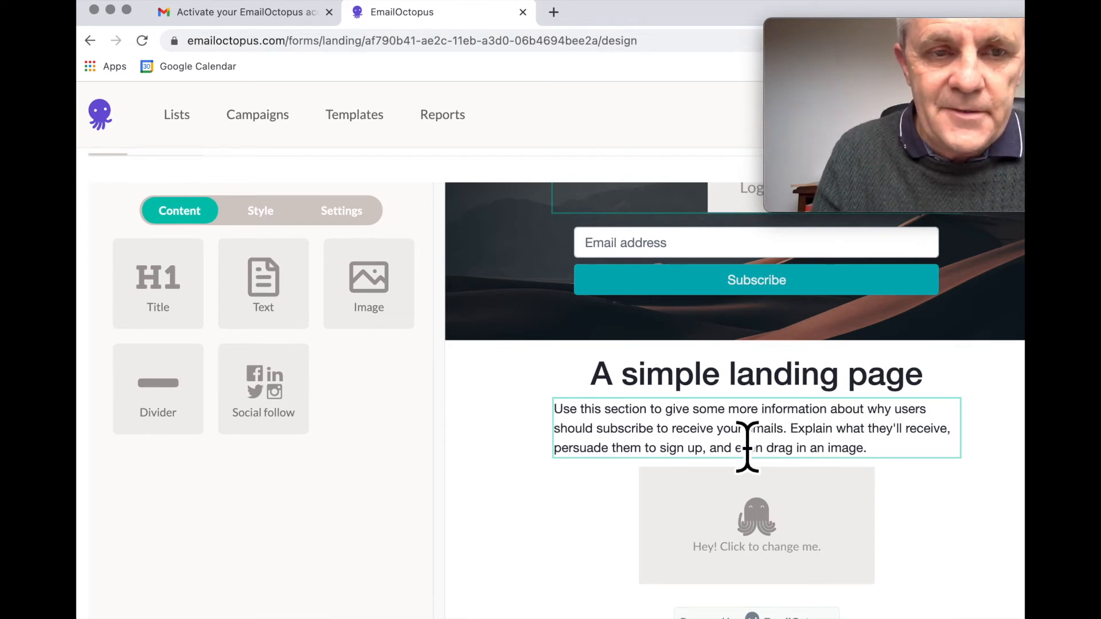
pyautogui.scroll(2, 574, 461)
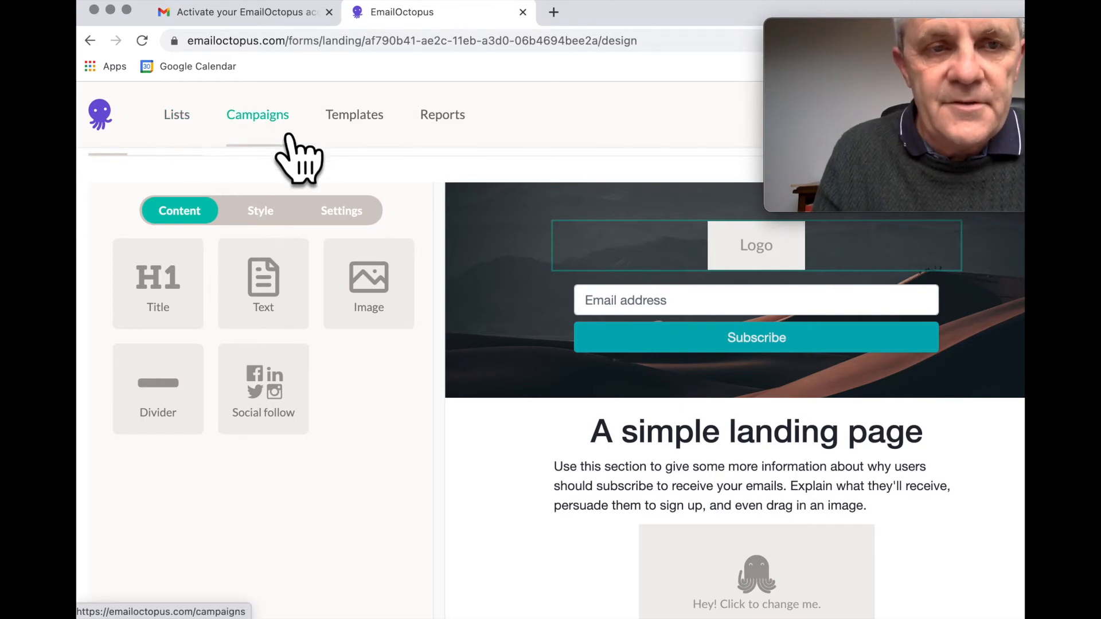
# Leave the landing page editor without saving its changes and go to the campaigns section.
pyautogui.click(258, 117)
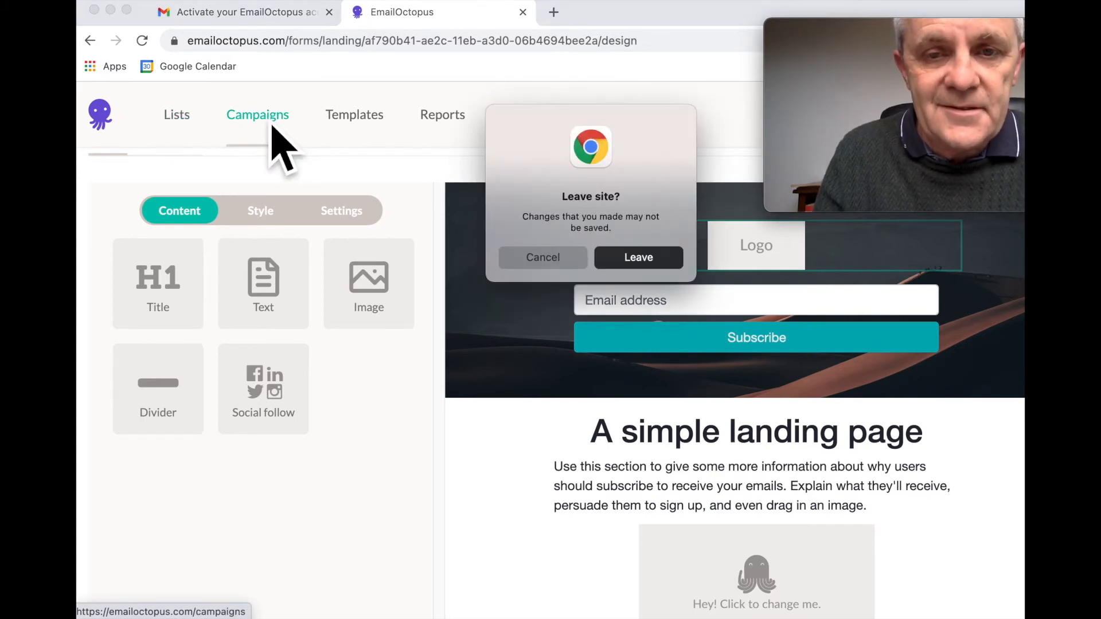
pyautogui.click(543, 258)
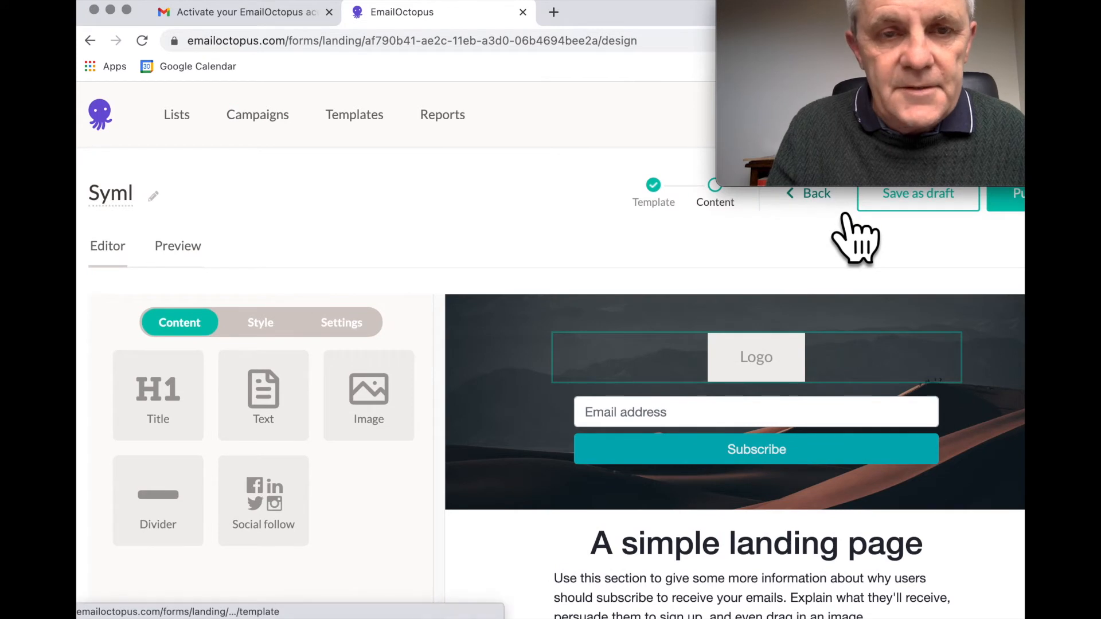
pyautogui.click(826, 203)
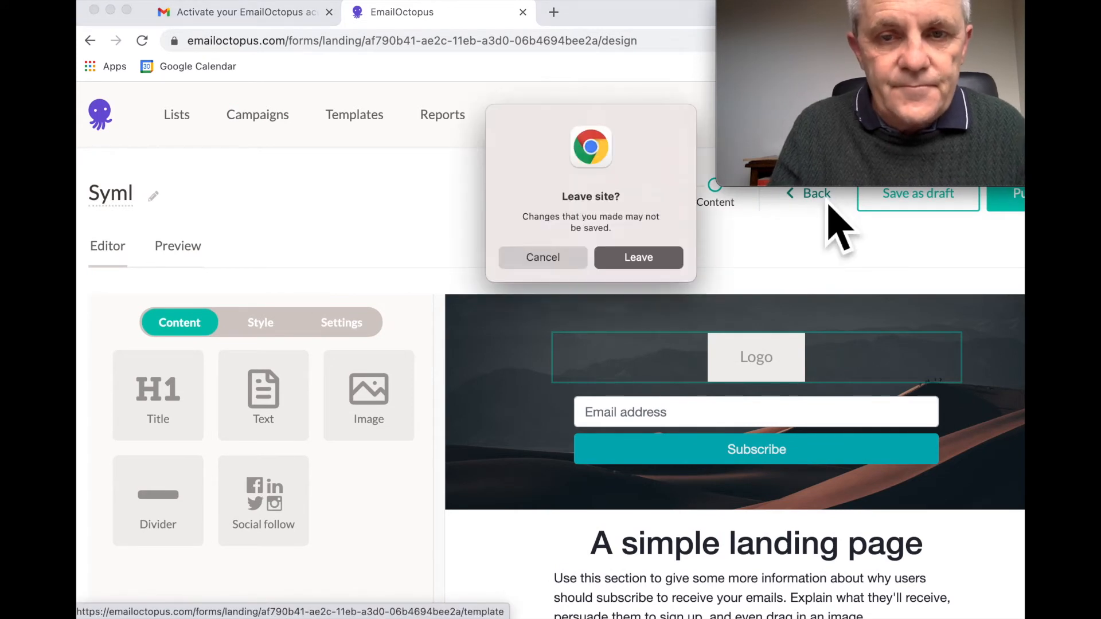
pyautogui.click(663, 261)
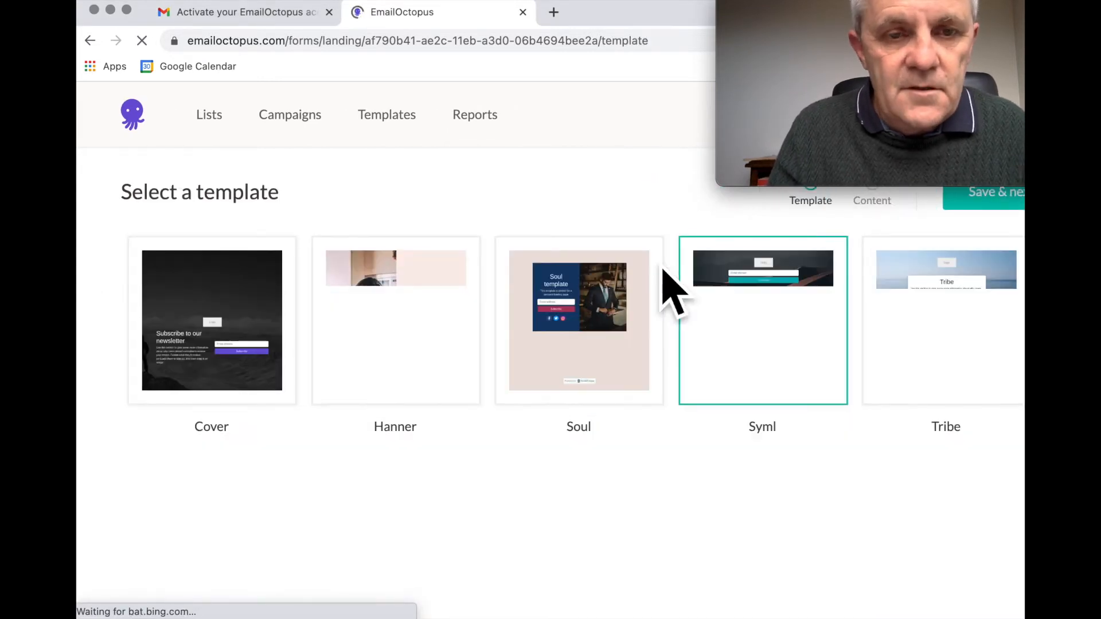
pyautogui.click(314, 136)
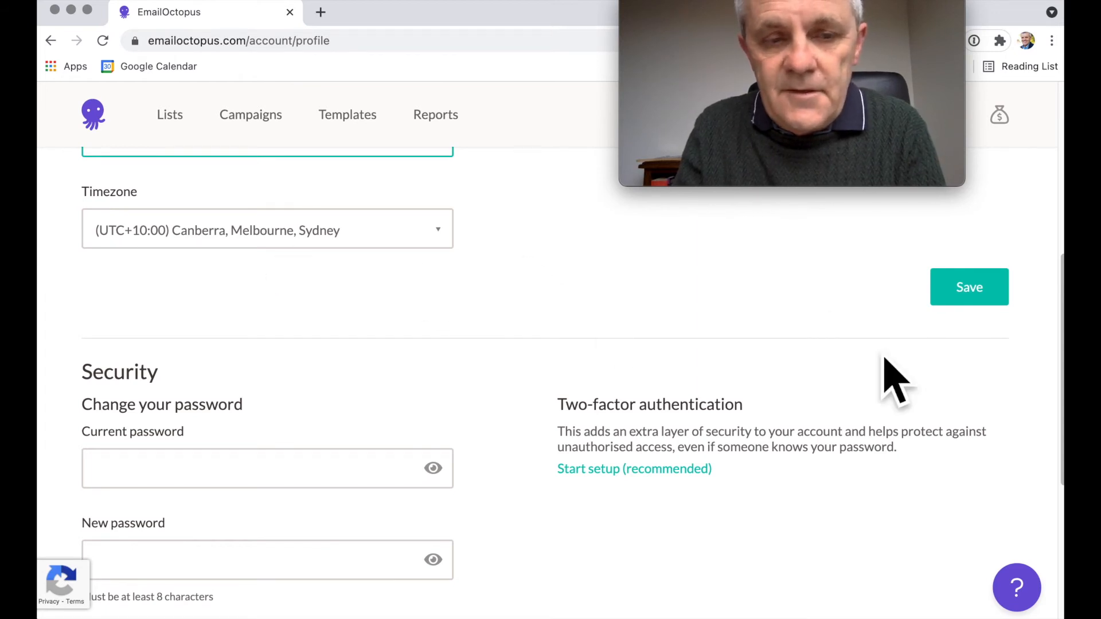
# Save the account profile with the timezone (UTC+10:00) Canberra, Melbourne, Sydney.
pyautogui.click(979, 287)
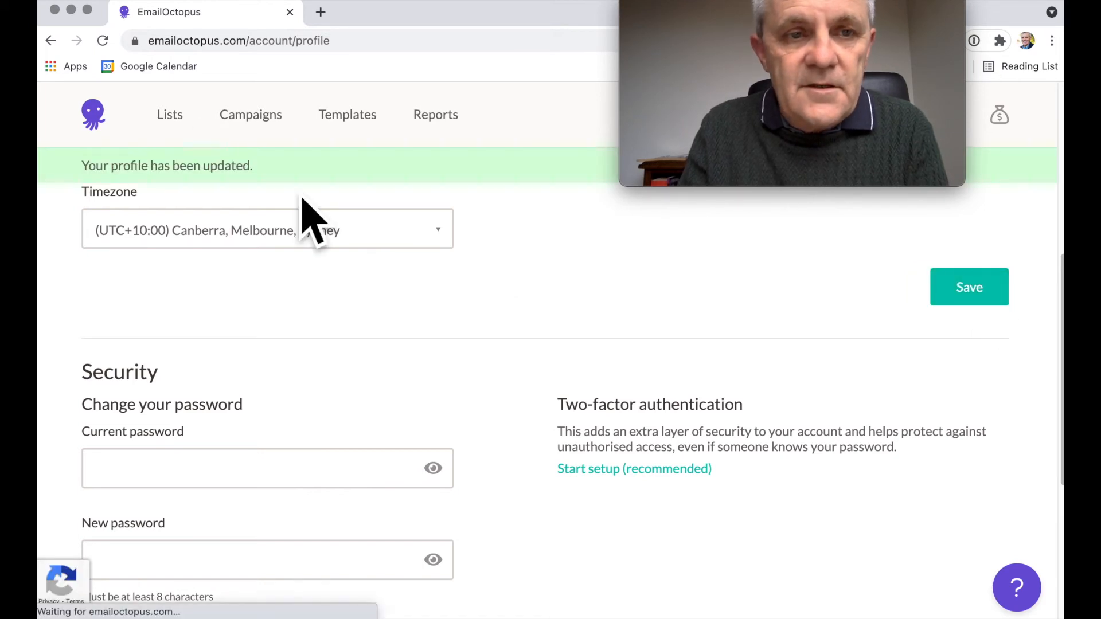
# Add a single contact to the YouTube Enthusiasts list with first and last name, no last purchase and the status Subscribed.
pyautogui.click(198, 136)
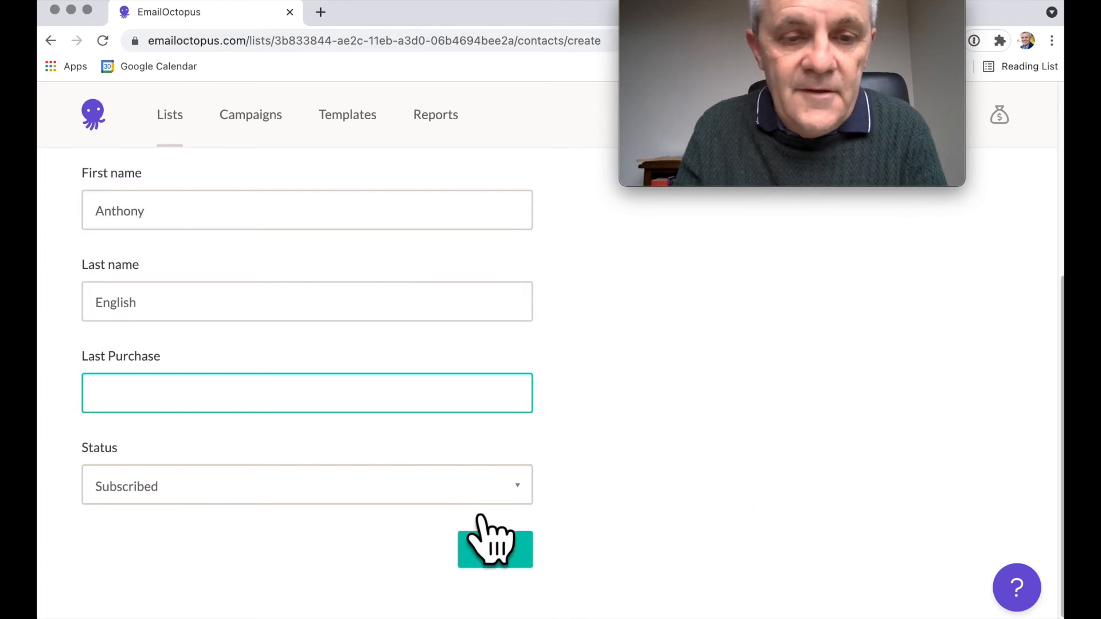
pyautogui.click(530, 500)
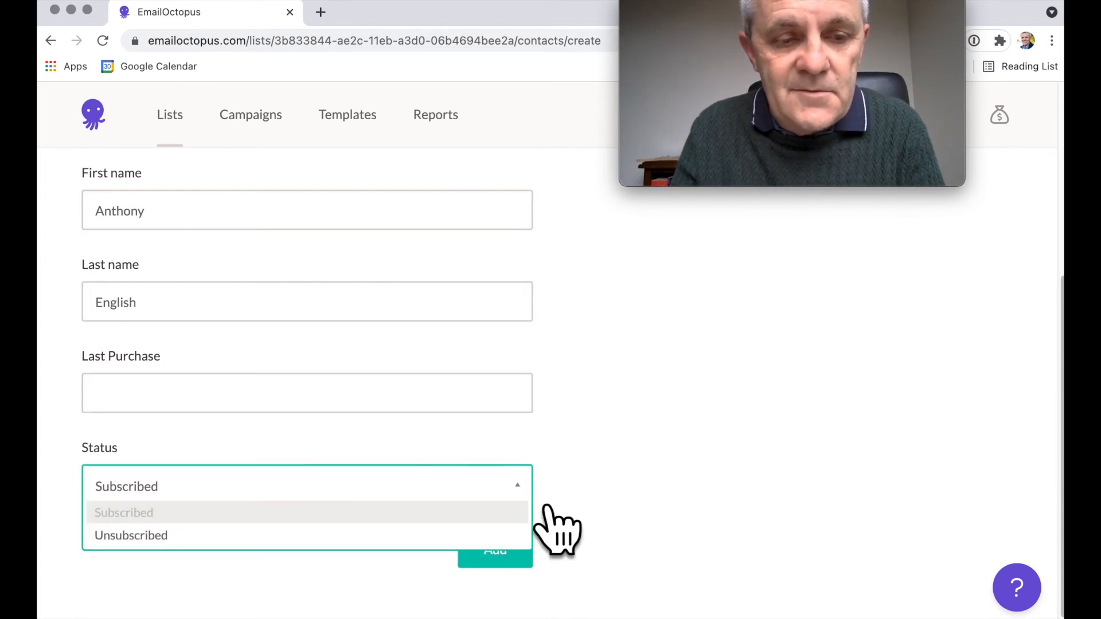
pyautogui.click(530, 500)
pyautogui.click(528, 562)
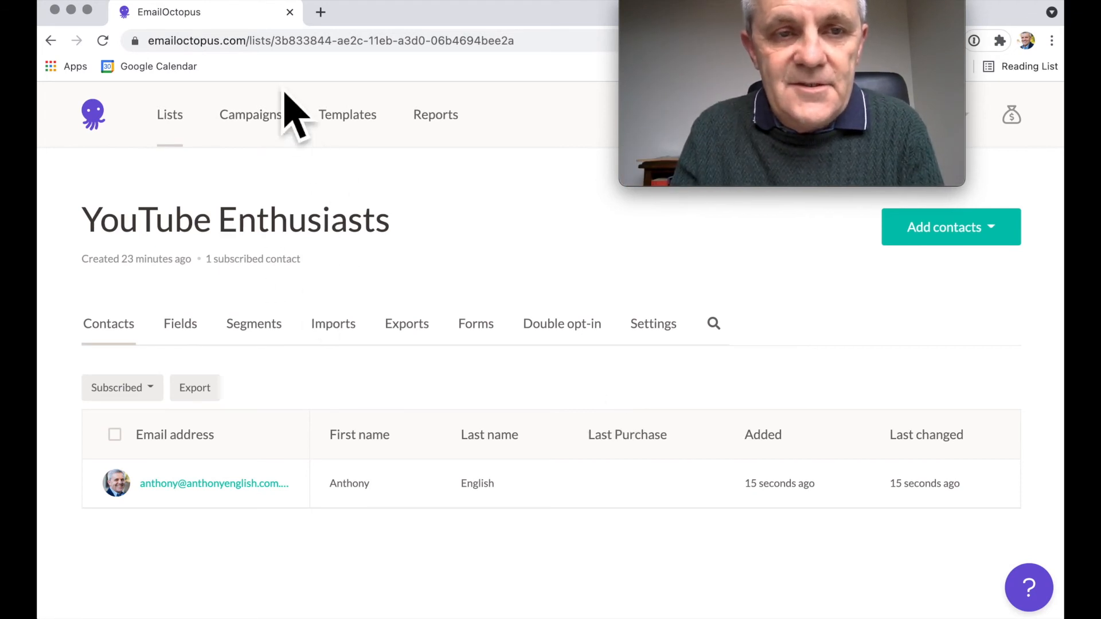
# Create a regular campaign for a one-off email to the contact lists.
pyautogui.click(292, 137)
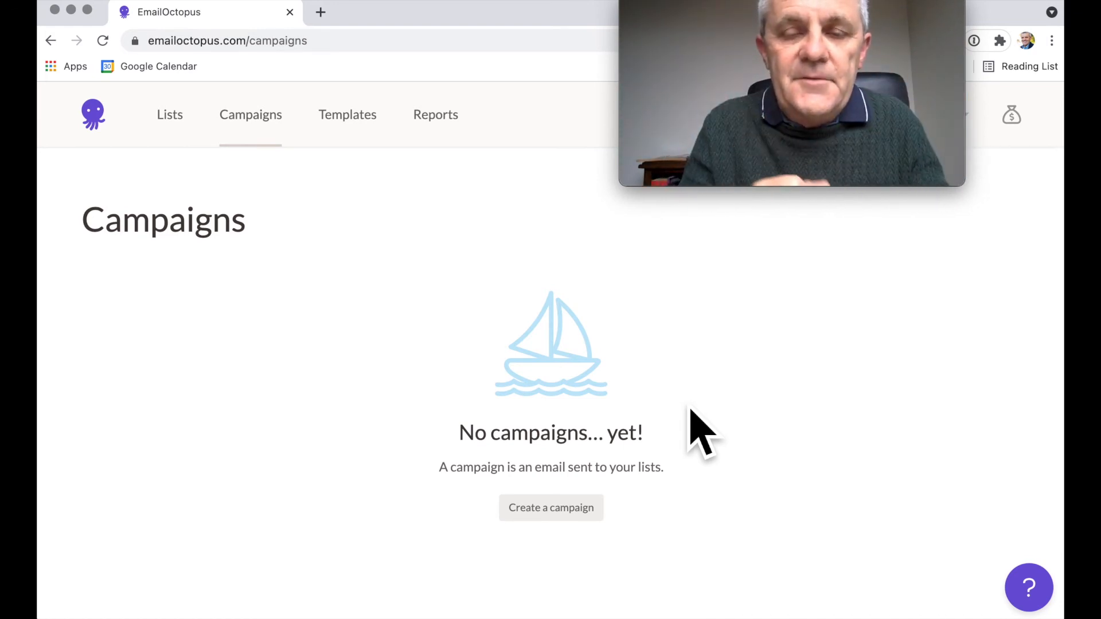
pyautogui.click(591, 521)
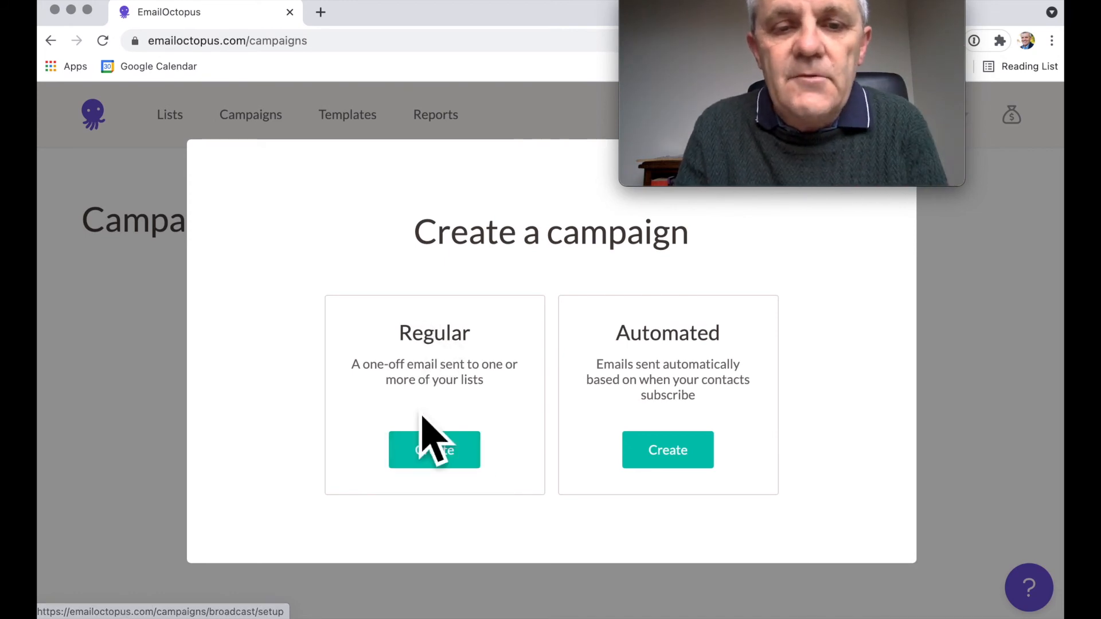
pyautogui.click(708, 473)
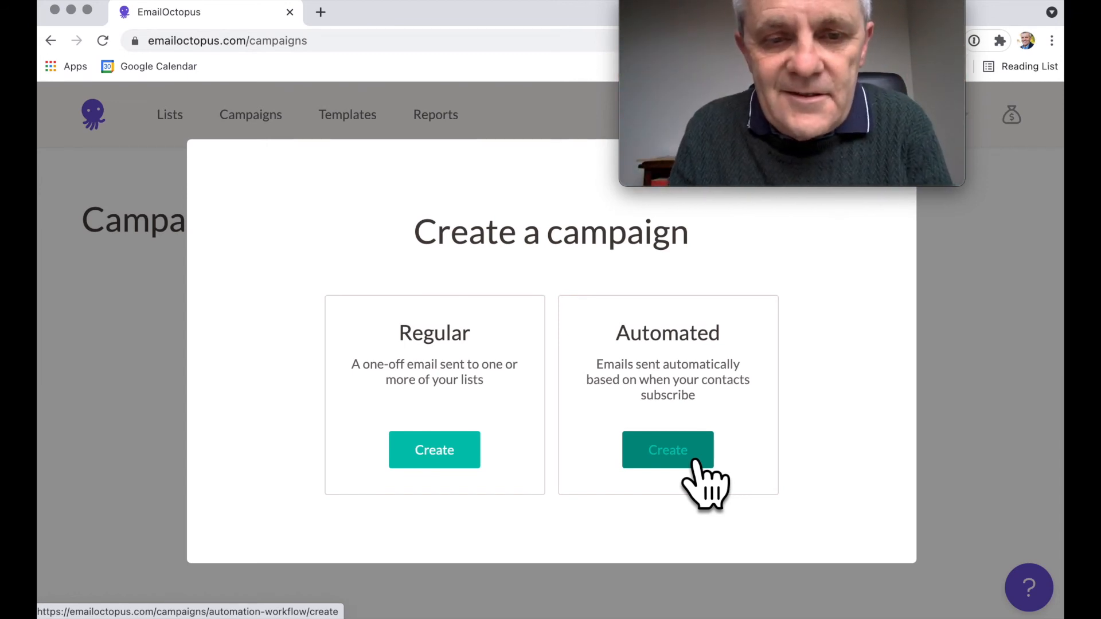
pyautogui.click(460, 463)
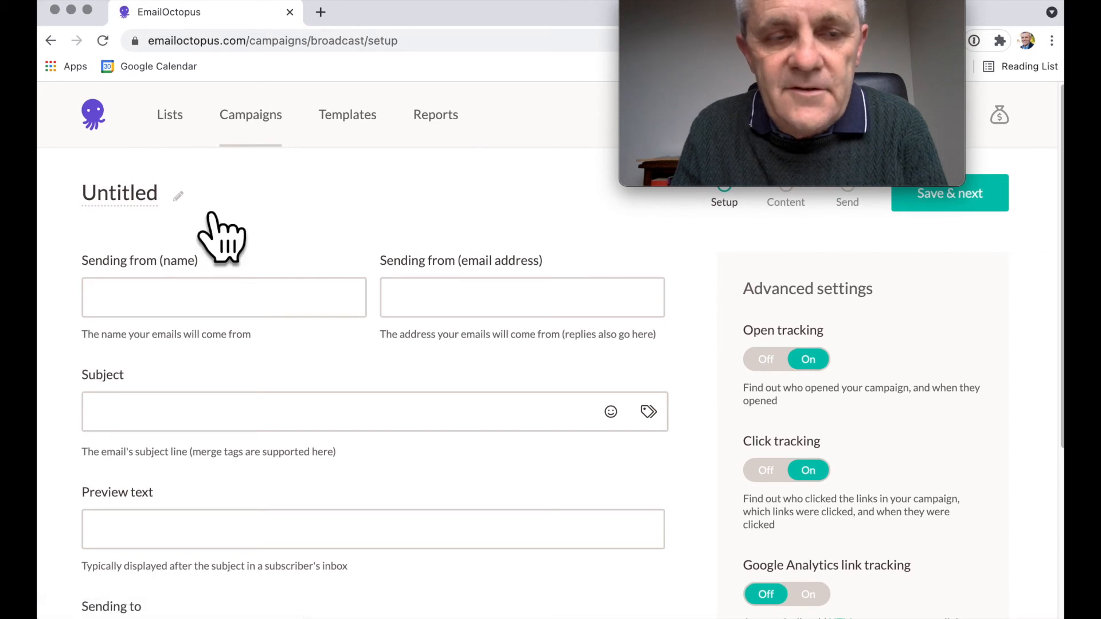
# Name the campaign "Webinar on YouTube" and review its remaining setup fields, down to the recipient list.
pyautogui.click(209, 213)
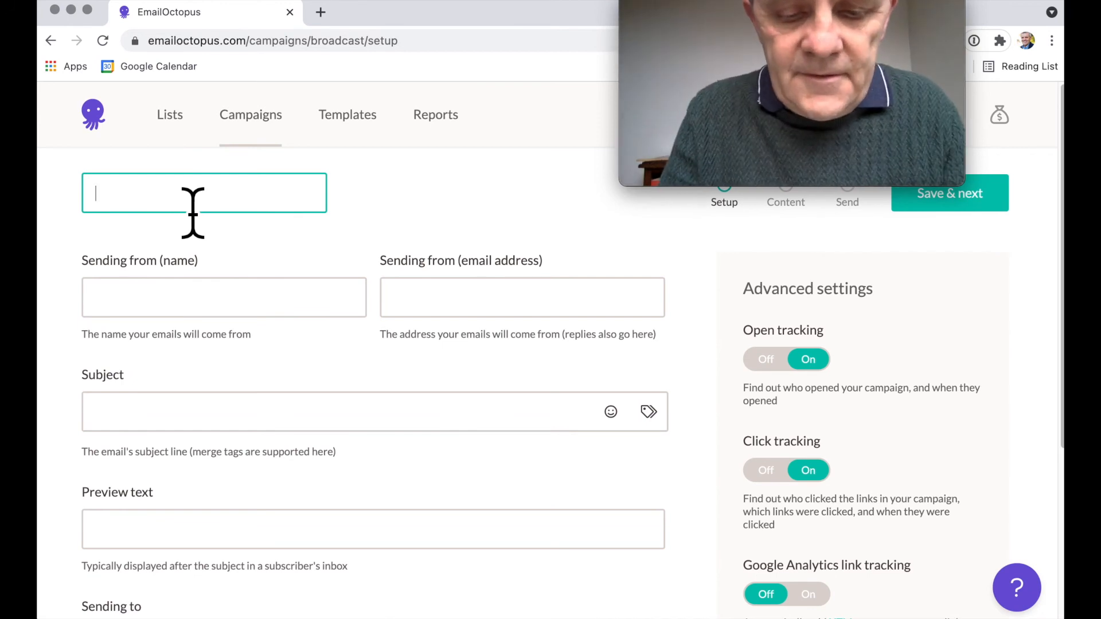
pyautogui.write('Webinar on YouTube')
pyautogui.press('Return')
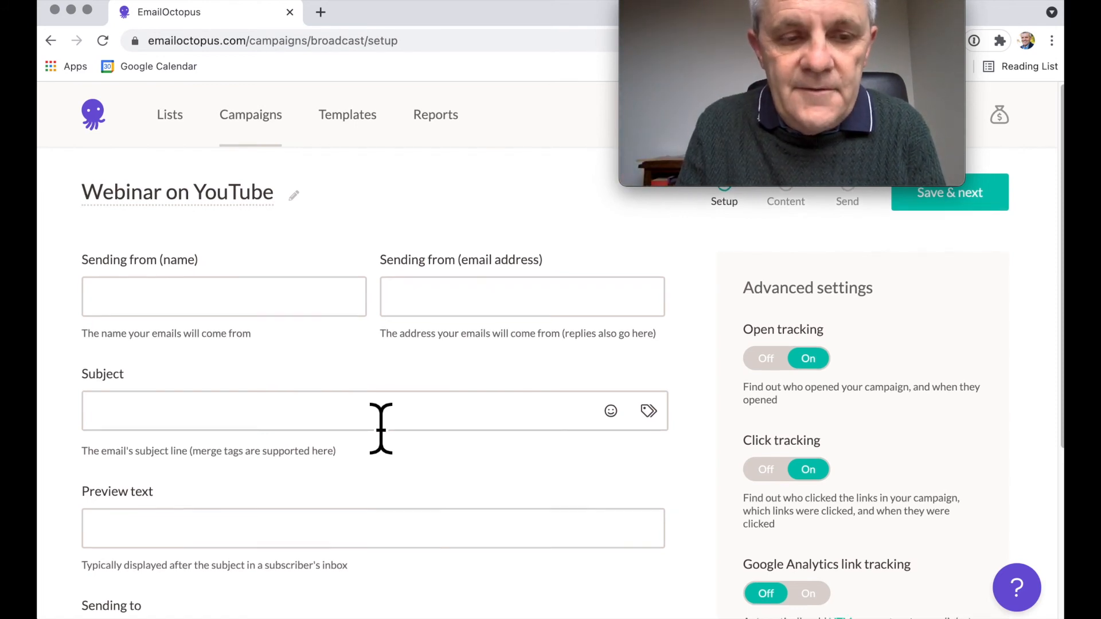
pyautogui.scroll(-3, 381, 429)
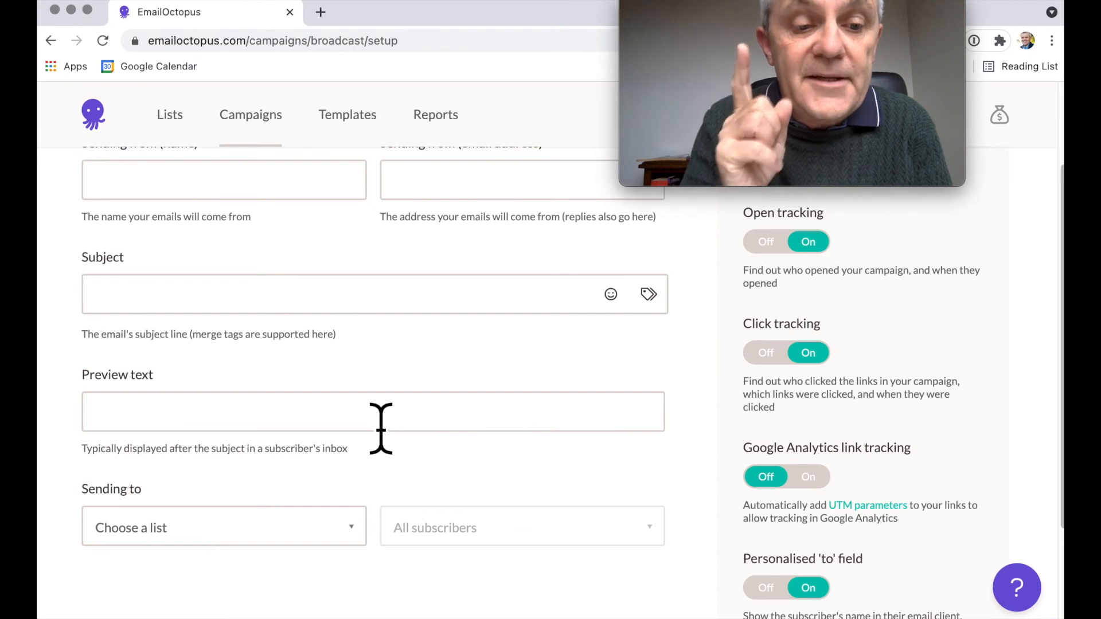
# Choose YouTube Enthusiasts as the regular campaign's recipient list and review the tracking and personalised 'to' field settings.
pyautogui.click(367, 544)
pyautogui.click(243, 583)
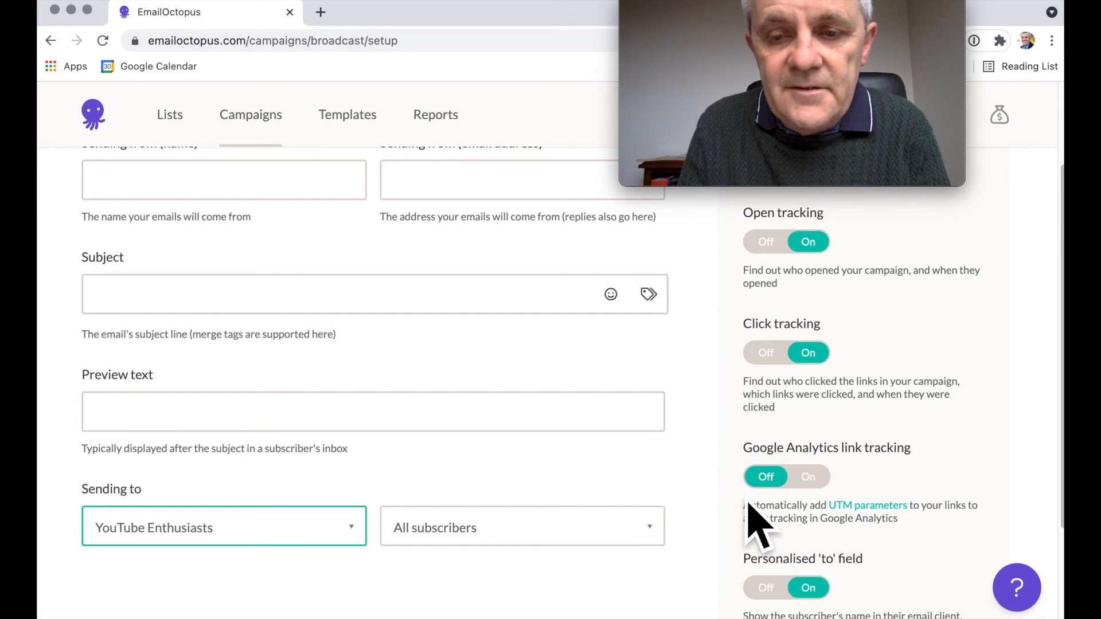
pyautogui.scroll(2, 824, 383)
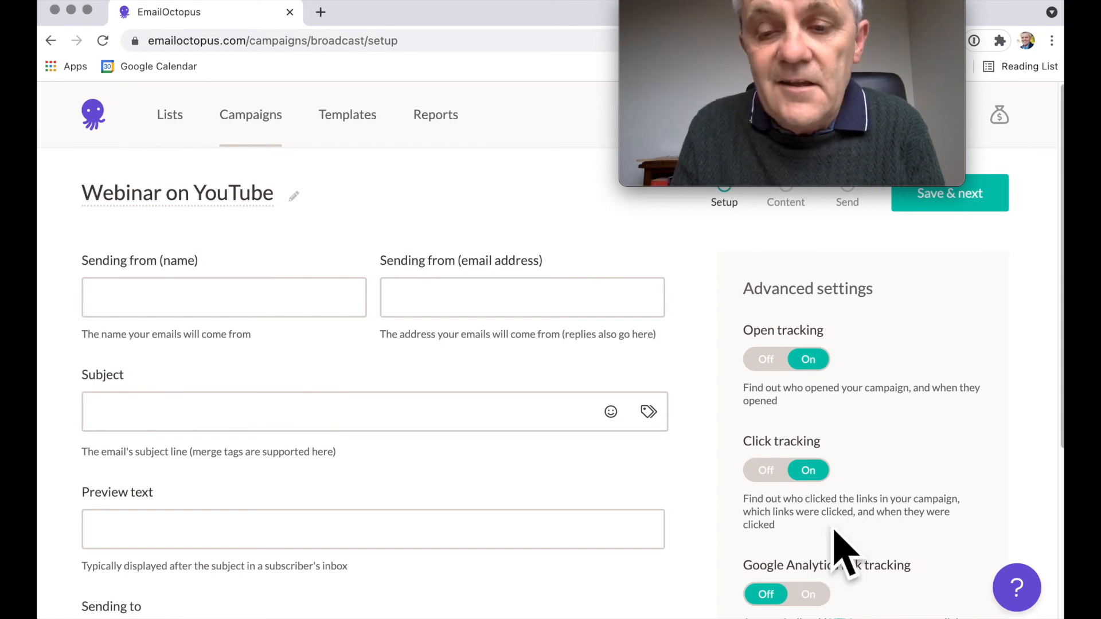
pyautogui.scroll(-3, 841, 549)
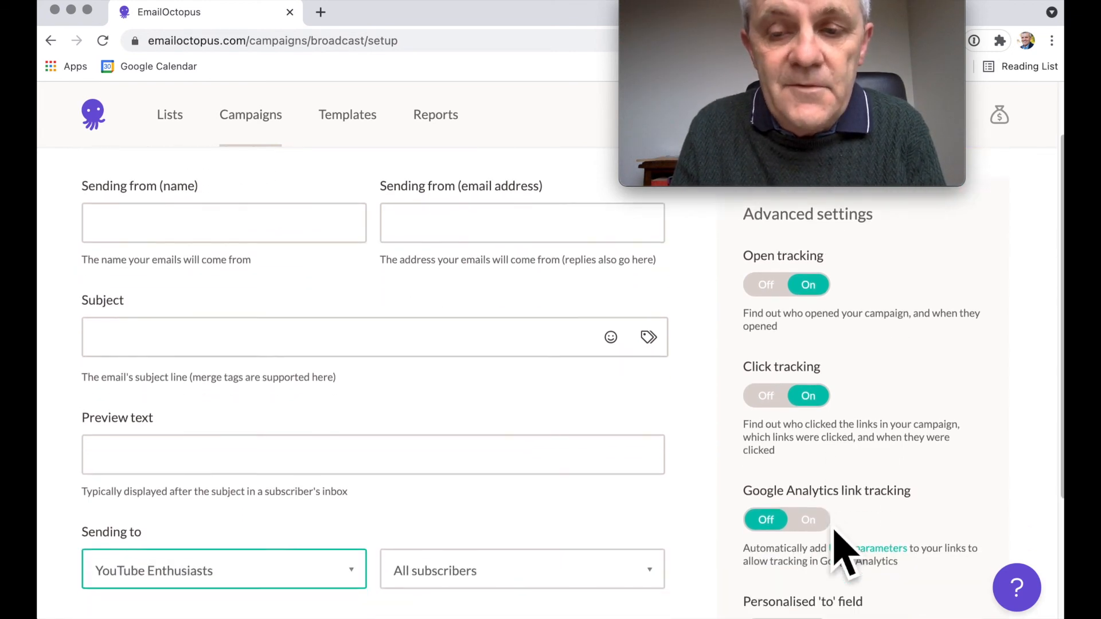
pyautogui.scroll(-1, 846, 554)
pyautogui.scroll(-1, 839, 544)
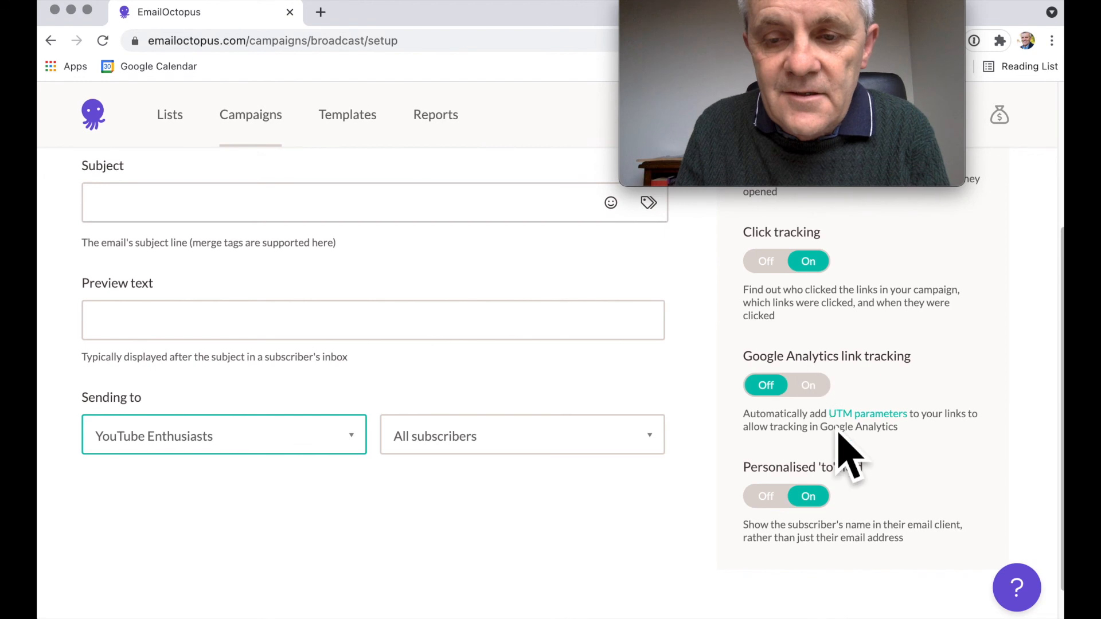
pyautogui.scroll(-1, 904, 545)
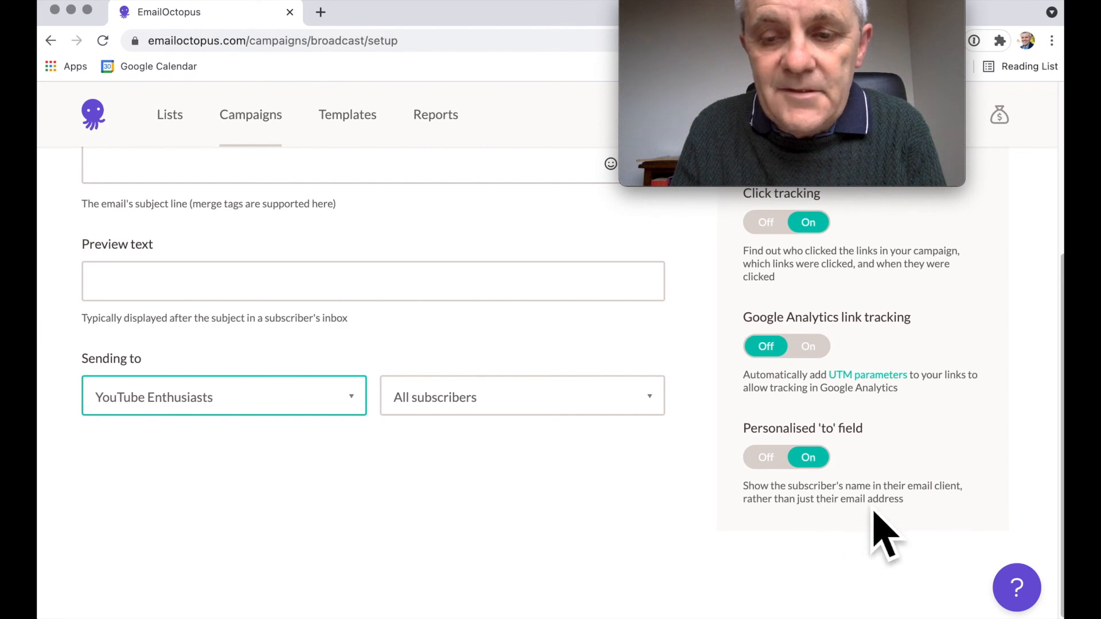
pyautogui.scroll(5, 561, 450)
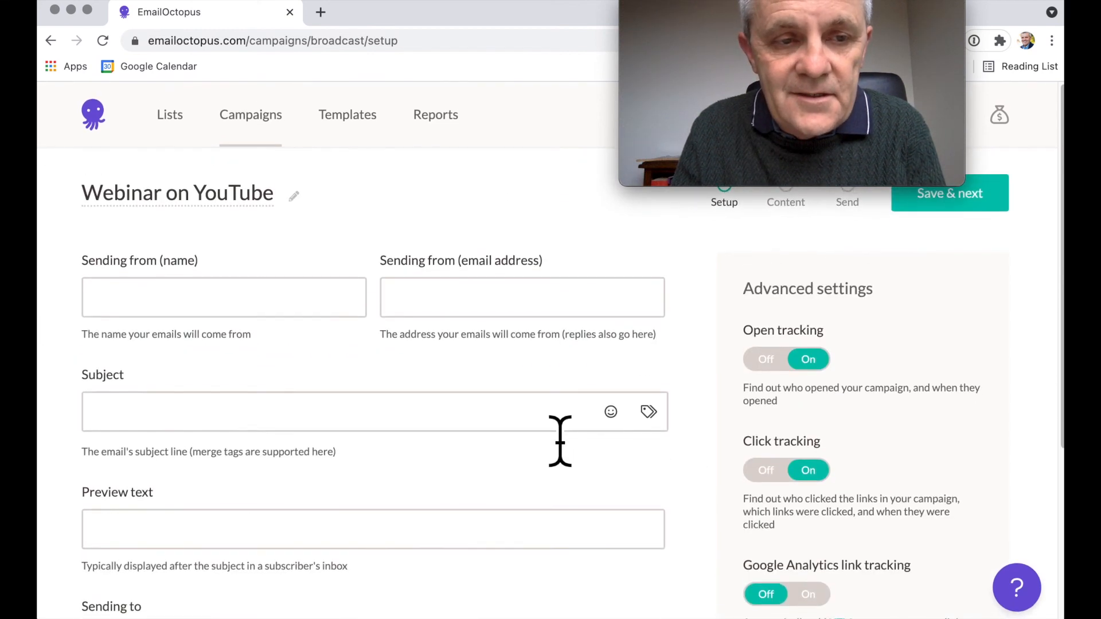
pyautogui.scroll(-2, 307, 413)
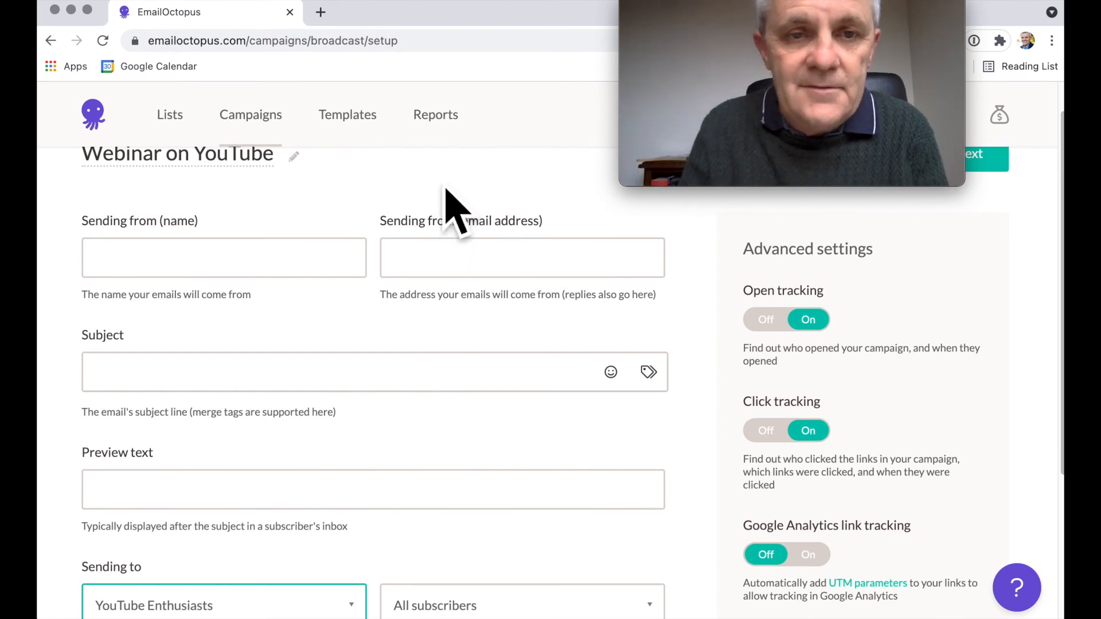
pyautogui.scroll(2, 462, 258)
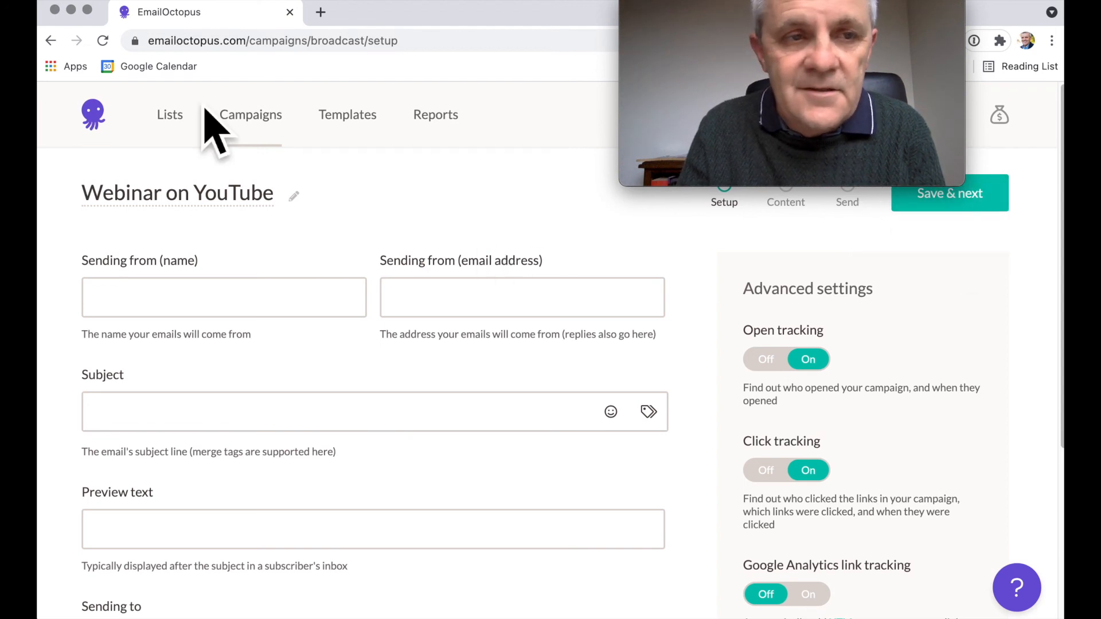
# Leave the regular campaign setup without saving and create an automated campaign instead.
pyautogui.click(50, 40)
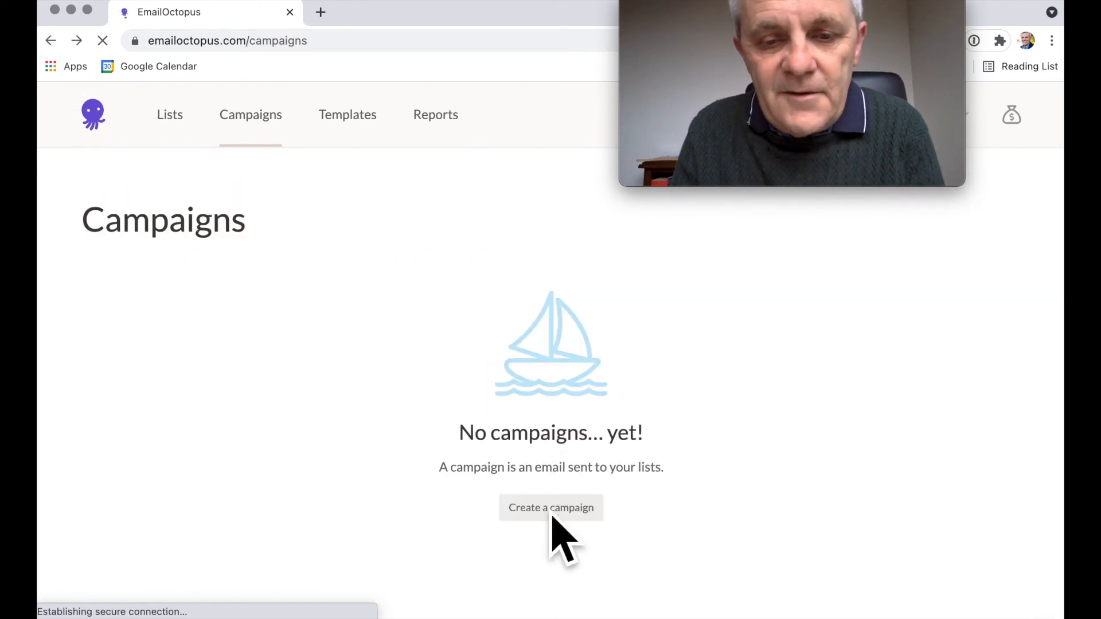
pyautogui.click(569, 518)
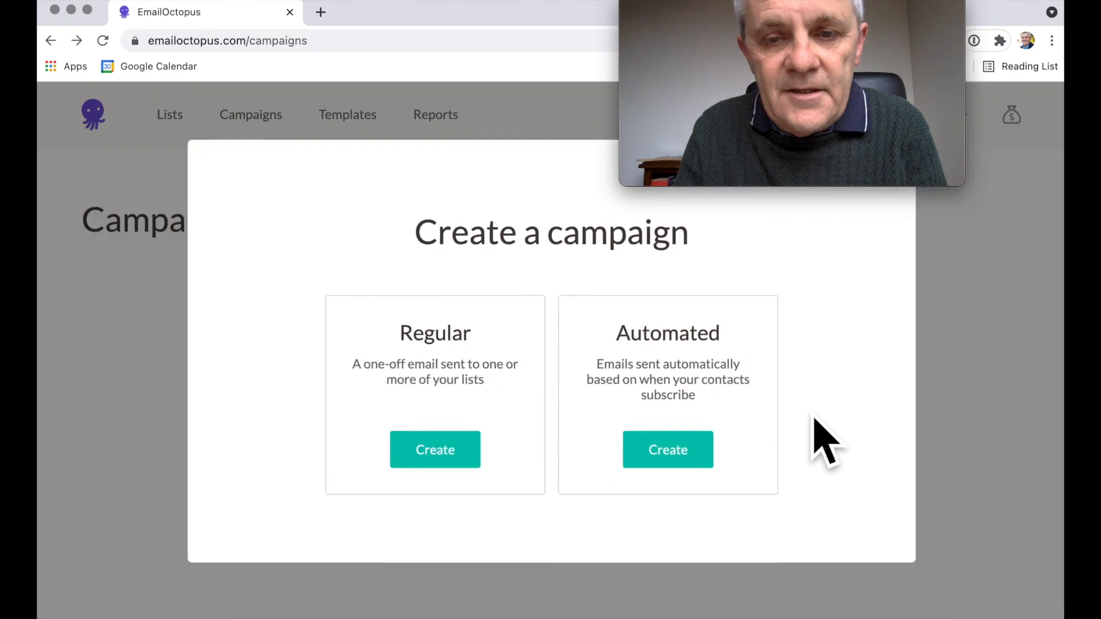
pyautogui.click(701, 466)
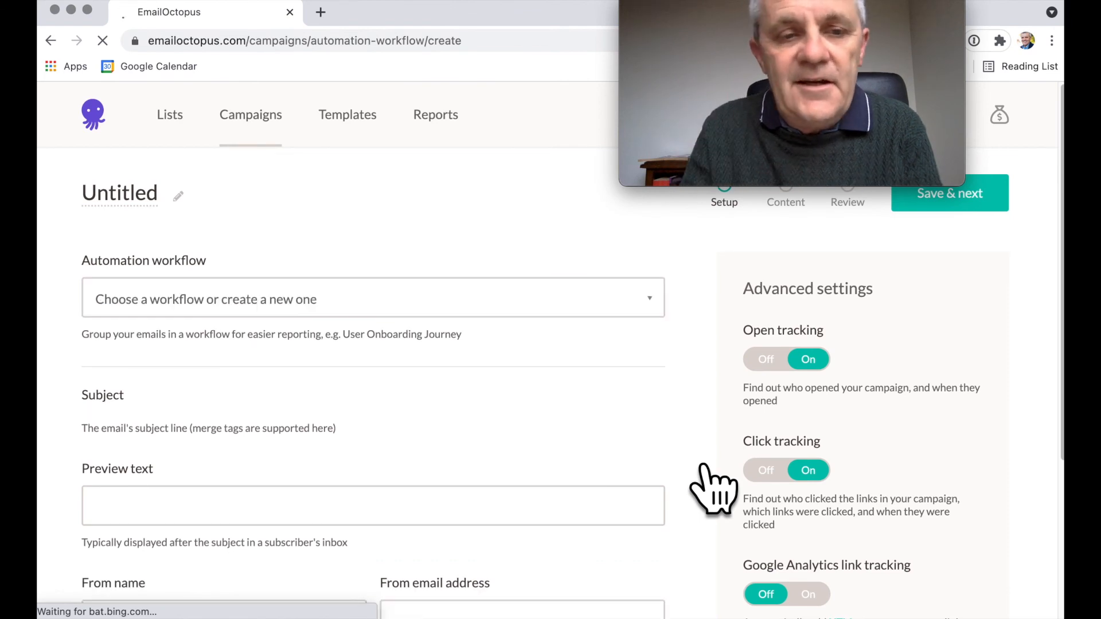
# Create a new automation workflow named "5-day email series" and assign it to the YouTube Enthusiasts list.
pyautogui.scroll(-2, 711, 467)
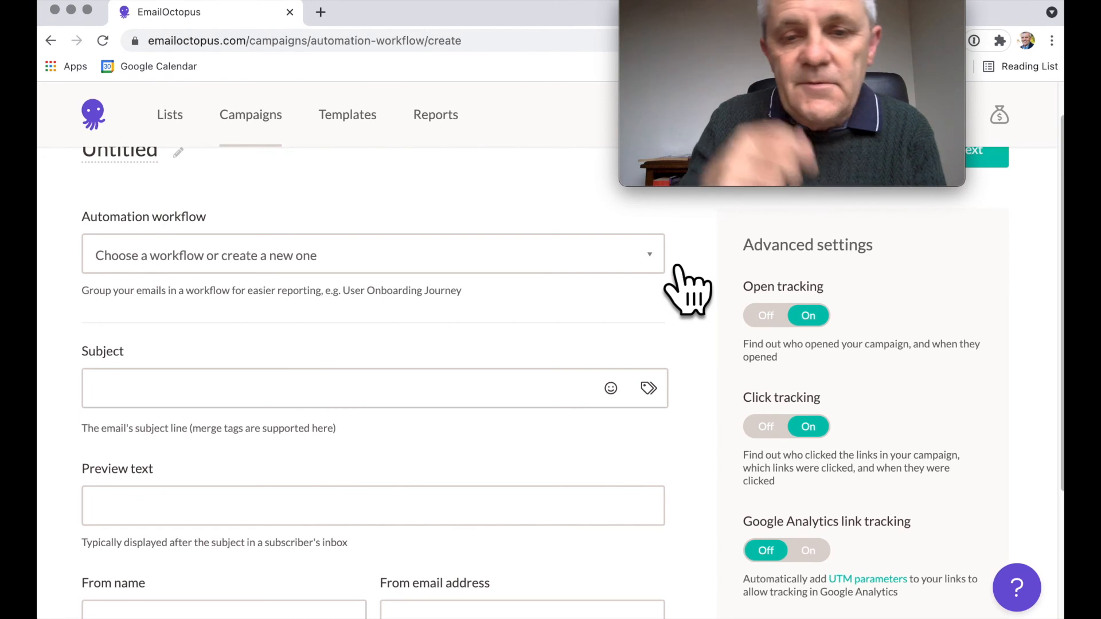
pyautogui.click(568, 324)
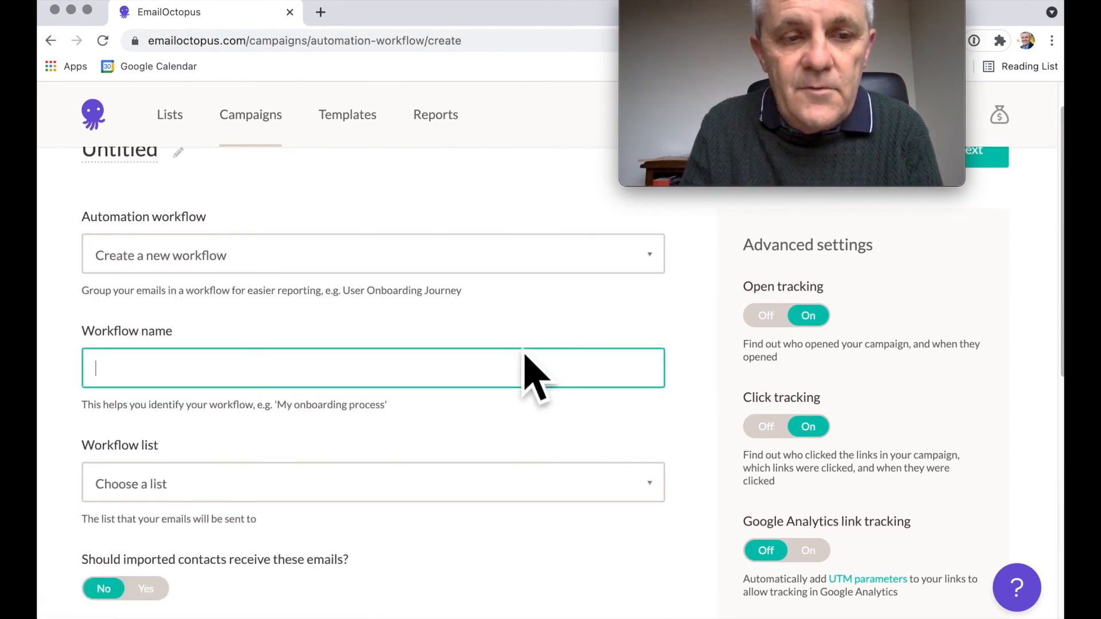
pyautogui.write('5')
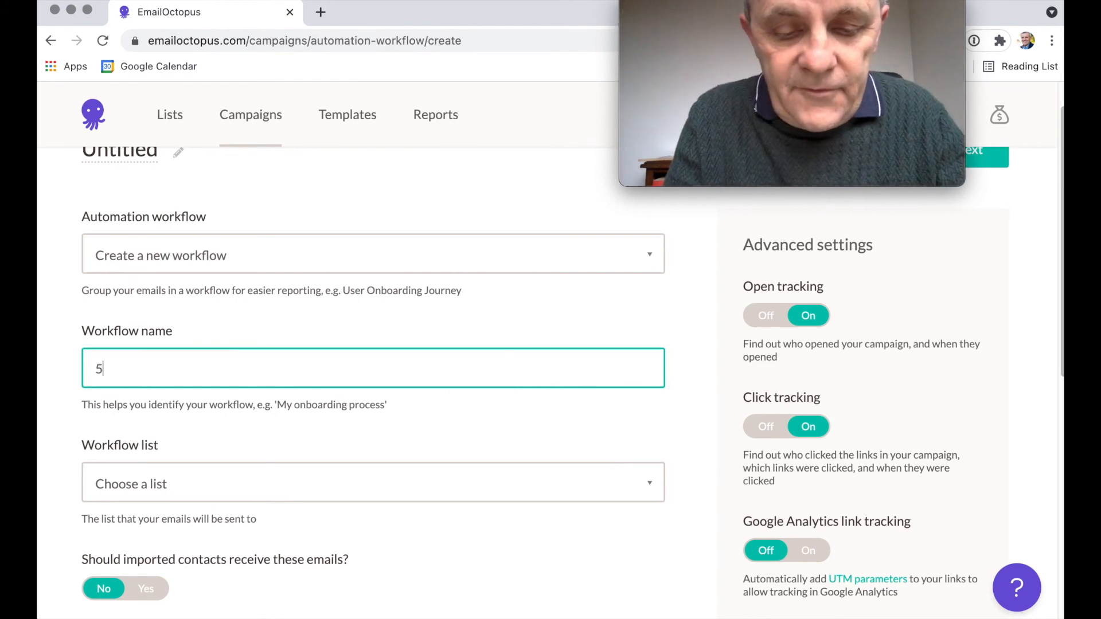
pyautogui.write('-day email series')
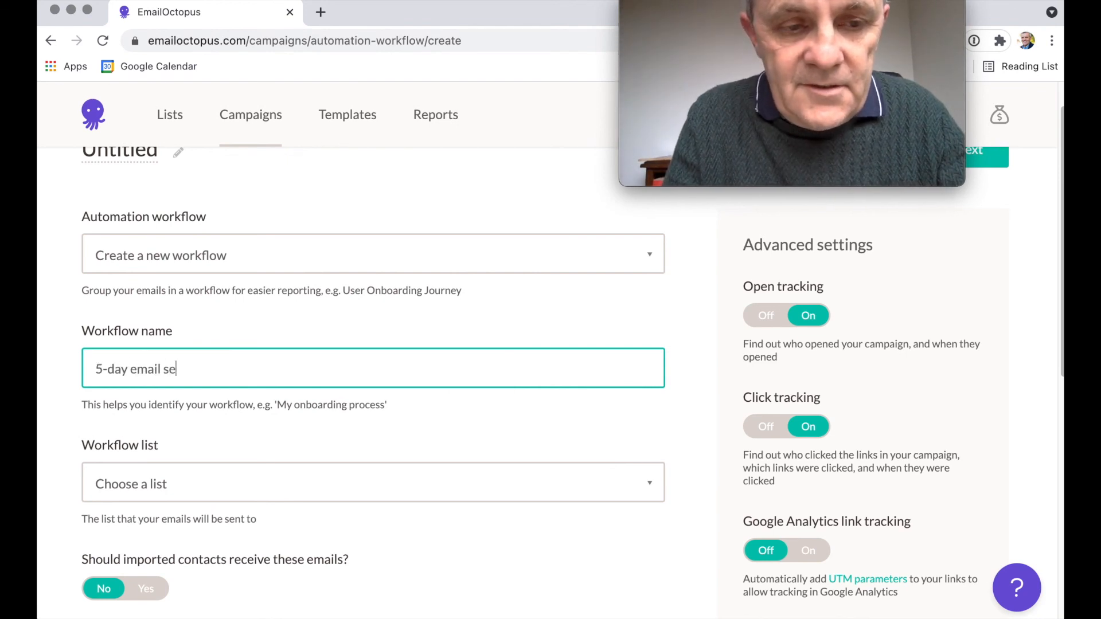
pyautogui.click(496, 492)
pyautogui.click(401, 523)
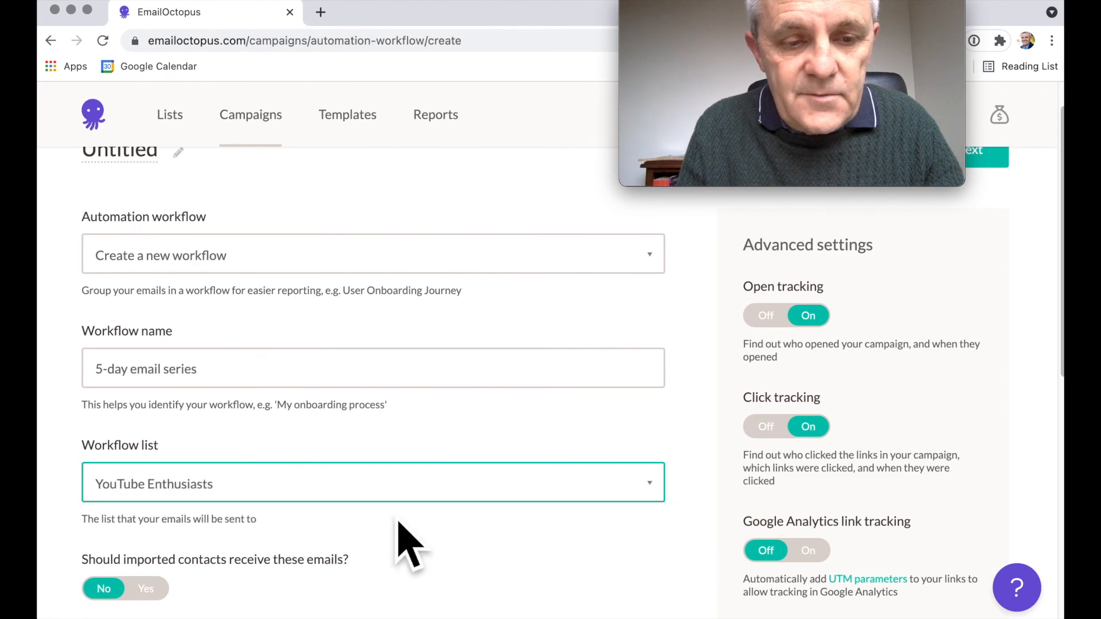
# Review the automated email's subject, preview and sender fields and the options for when it sends after a contact subscribes.
pyautogui.scroll(-5, 409, 545)
pyautogui.scroll(-5, 408, 574)
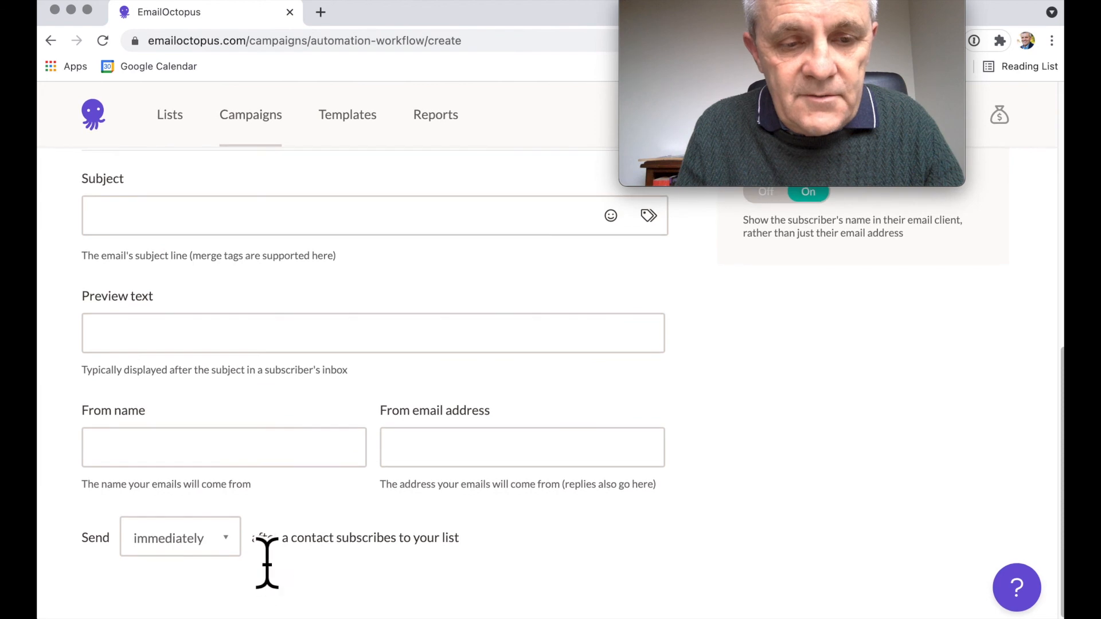
pyautogui.click(238, 553)
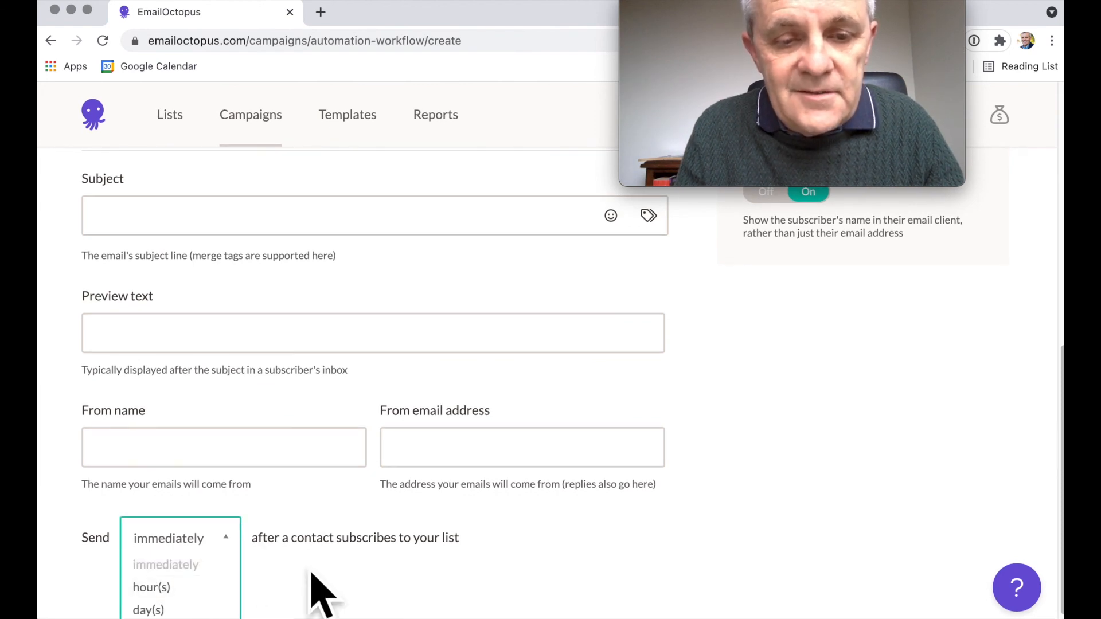
pyautogui.scroll(10, 319, 593)
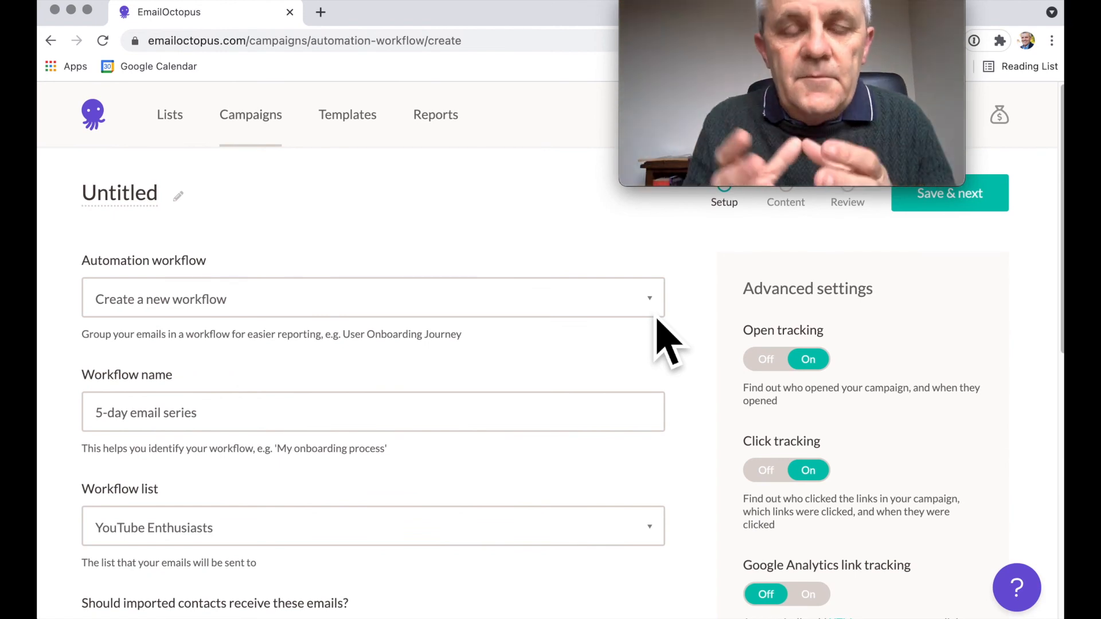